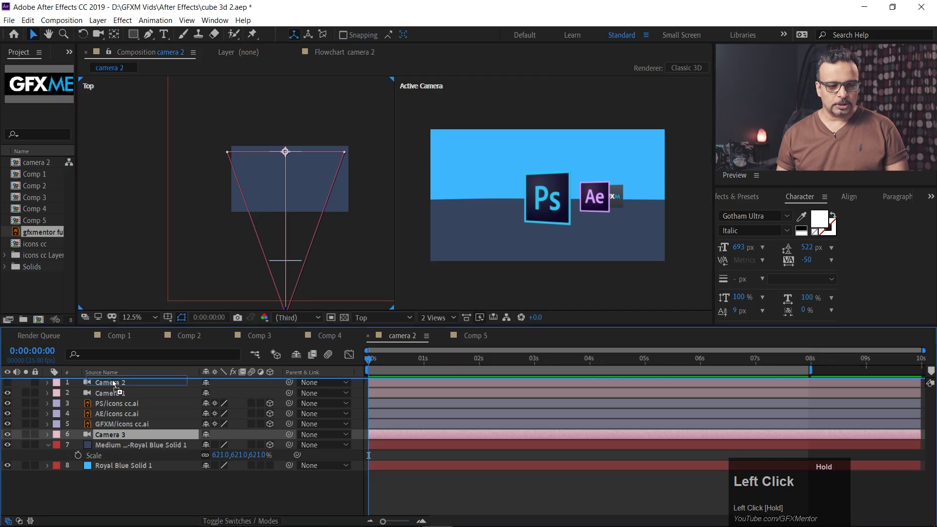
- Pull Camera 3 back and to one side in the Top view, and offset its layer to start at about 3 seconds
{"action": "left_click_drag", "start_coordinate": [346, 254], "coordinate": [337, 217]}
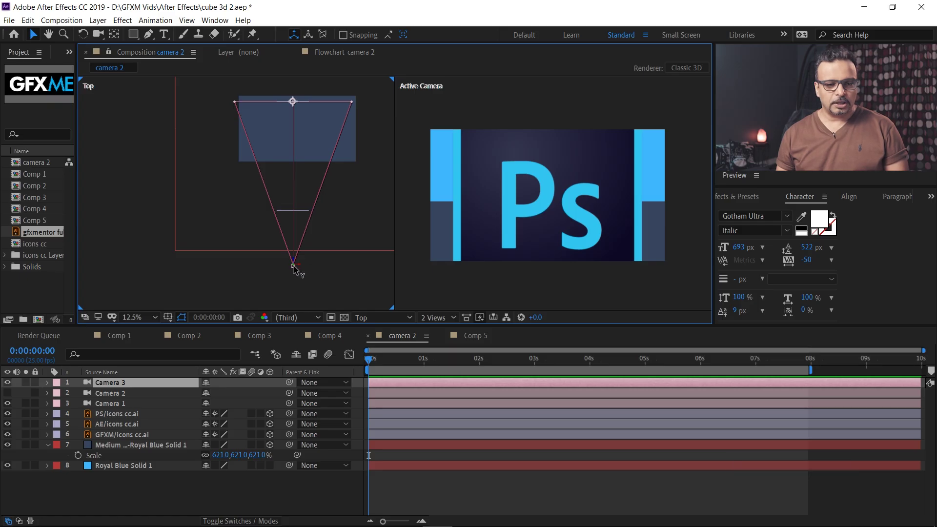
{"action": "mouse_move", "coordinate": [293, 264]}
{"action": "left_mouse_down"}
{"action": "mouse_move", "coordinate": [293, 324]}
{"action": "mouse_move", "coordinate": [297, 276]}
{"action": "left_mouse_up"}
{"action": "key", "text": "space"}
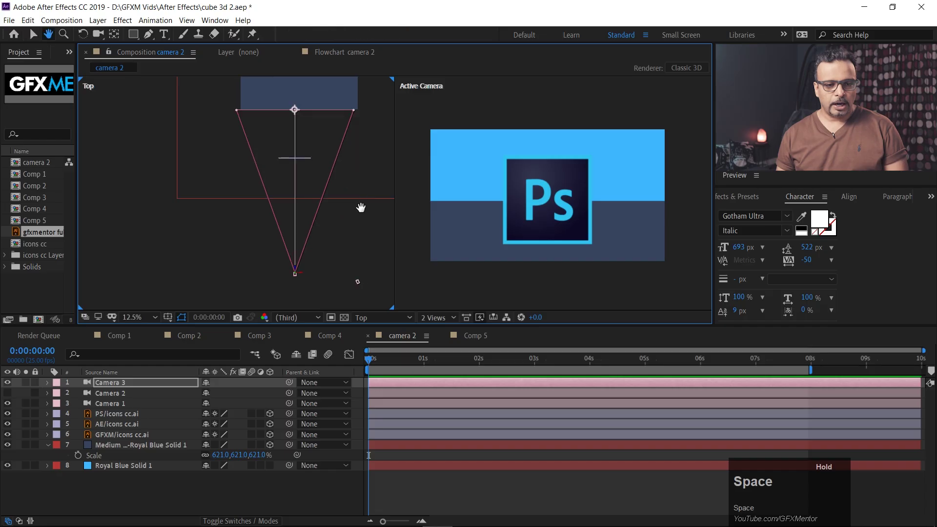
{"action": "left_click", "coordinate": [297, 280]}
{"action": "left_click", "coordinate": [296, 274]}
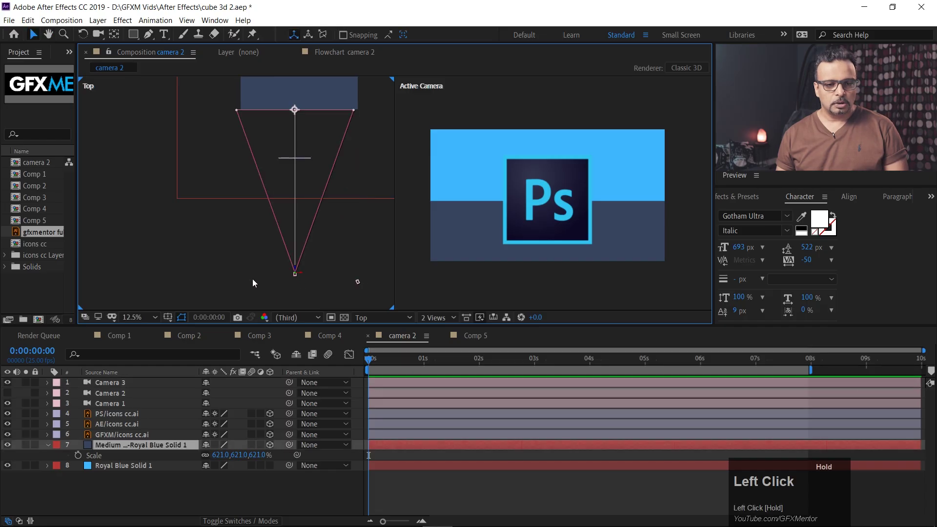
{"action": "left_click_drag", "start_coordinate": [236, 271], "coordinate": [236, 270]}
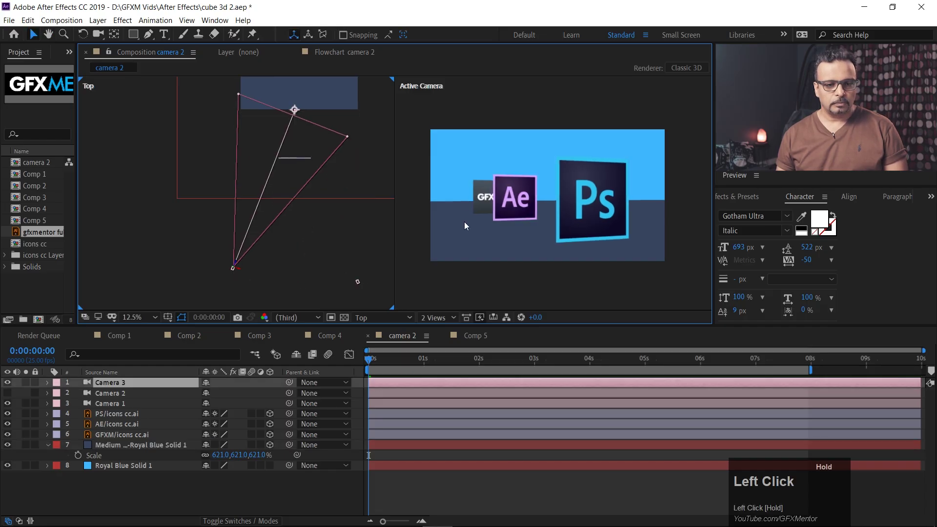
{"action": "left_click_drag", "start_coordinate": [436, 383], "coordinate": [611, 380]}
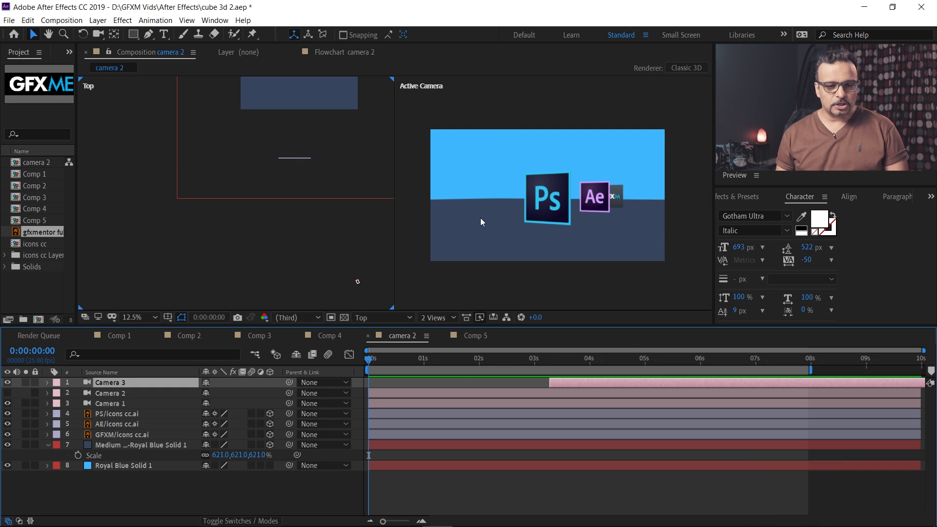
- Compare the scene through Camera 1, Camera 2 and Camera 3, and scrub the Active Camera view from the start to 0:00:03:19
{"action": "left_click", "coordinate": [476, 278]}
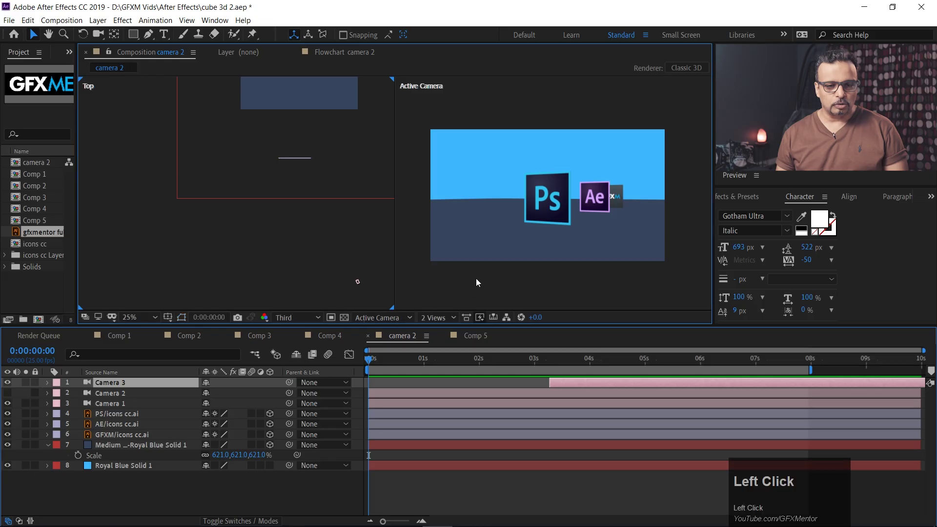
{"action": "left_click", "coordinate": [387, 317]}
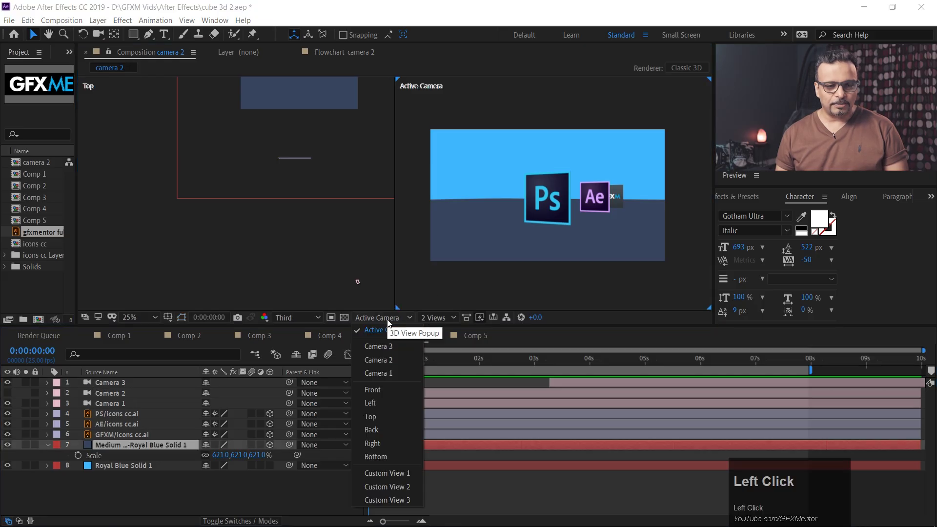
{"action": "left_click", "coordinate": [391, 373]}
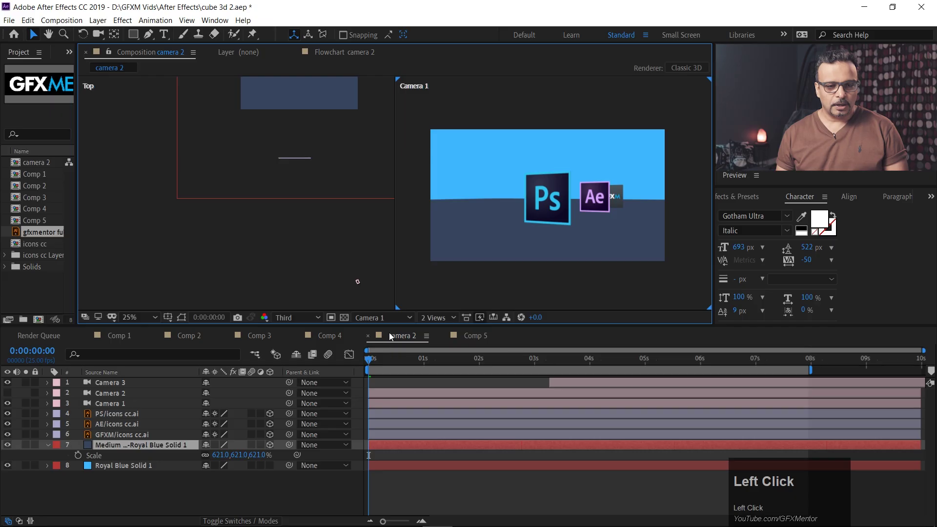
{"action": "left_click", "coordinate": [369, 318]}
{"action": "left_click", "coordinate": [380, 357]}
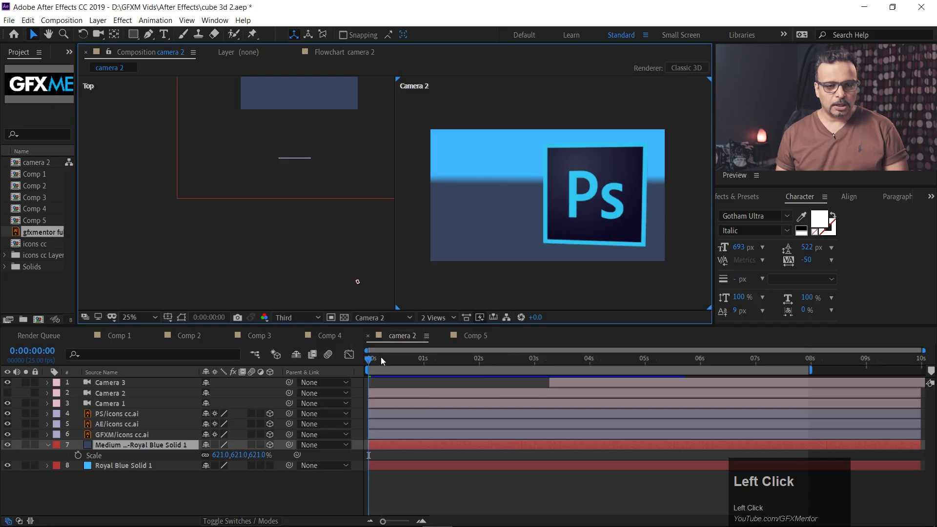
{"action": "left_click", "coordinate": [382, 317]}
{"action": "left_click", "coordinate": [385, 344]}
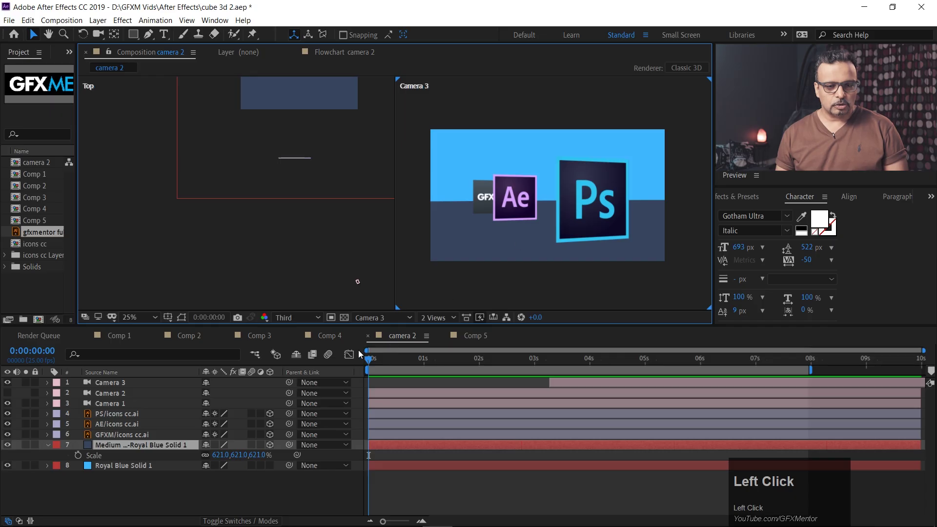
{"action": "left_click", "coordinate": [385, 317]}
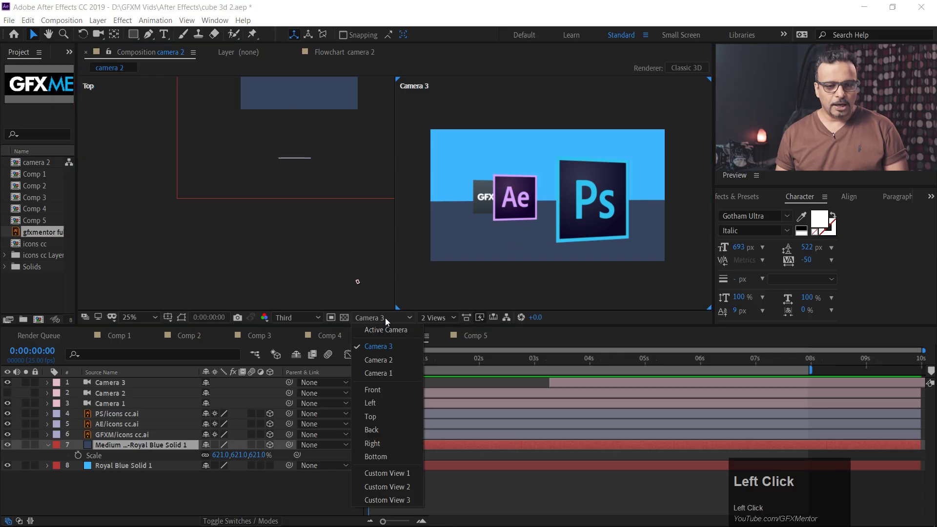
{"action": "left_click", "coordinate": [388, 331]}
{"action": "left_click_drag", "start_coordinate": [372, 364], "coordinate": [581, 371]}
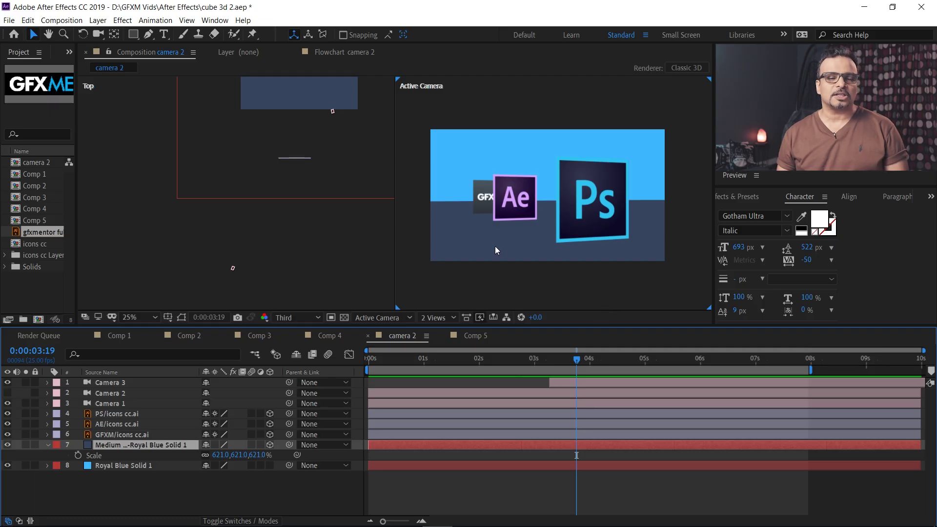
- Delete the Camera 3 layer, and switch visibility from Camera 1 to Camera 2
{"action": "left_click", "coordinate": [560, 382]}
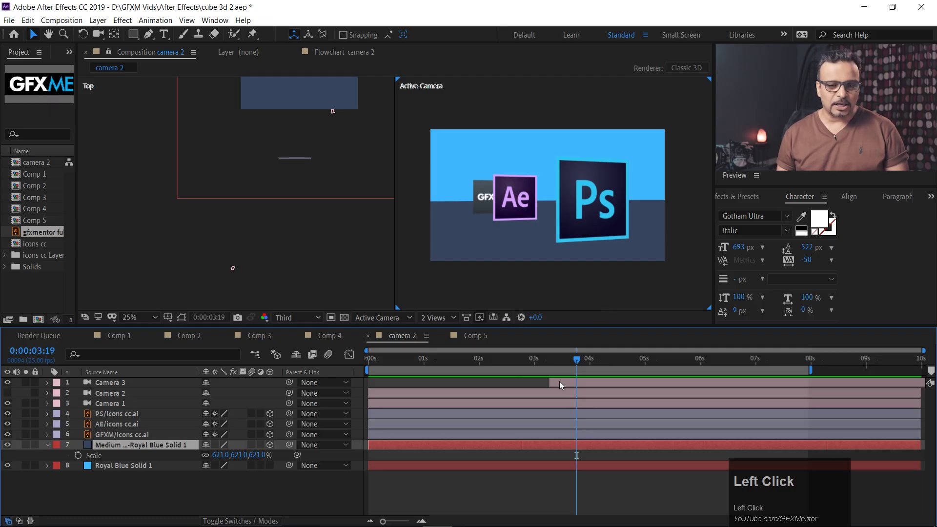
{"action": "key", "text": "Delete"}
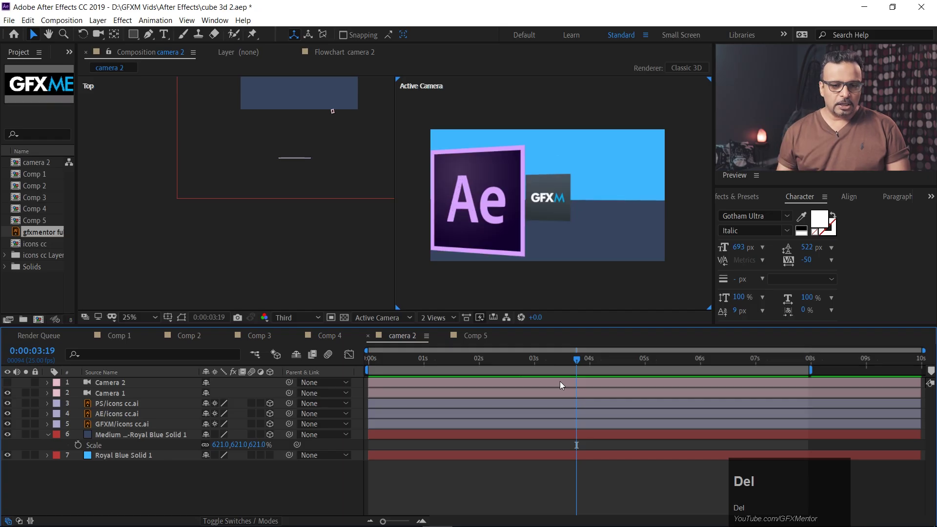
{"action": "left_click", "coordinate": [7, 394]}
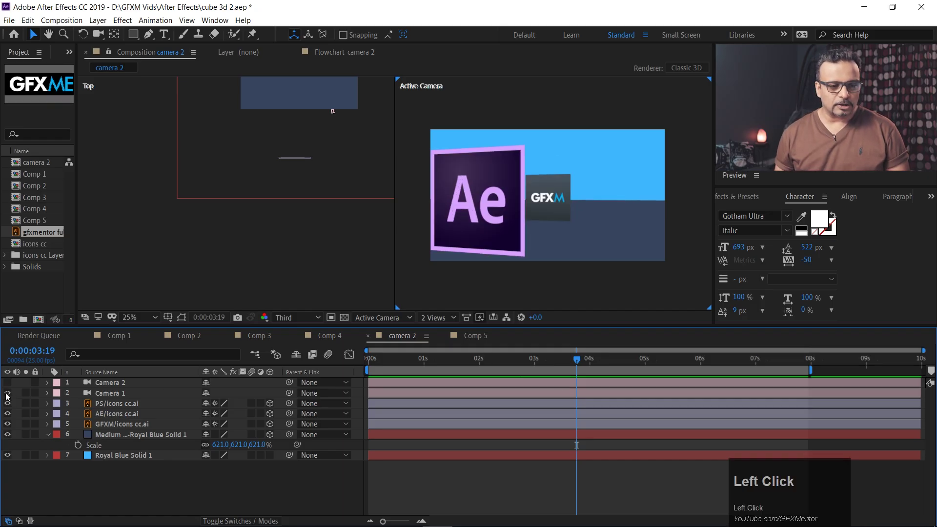
{"action": "left_click", "coordinate": [7, 383]}
- Preview the Camera 2 animation from the beginning, pausing to inspect the depth-of-field blur on the icons
{"action": "left_click_drag", "start_coordinate": [461, 361], "coordinate": [357, 362]}
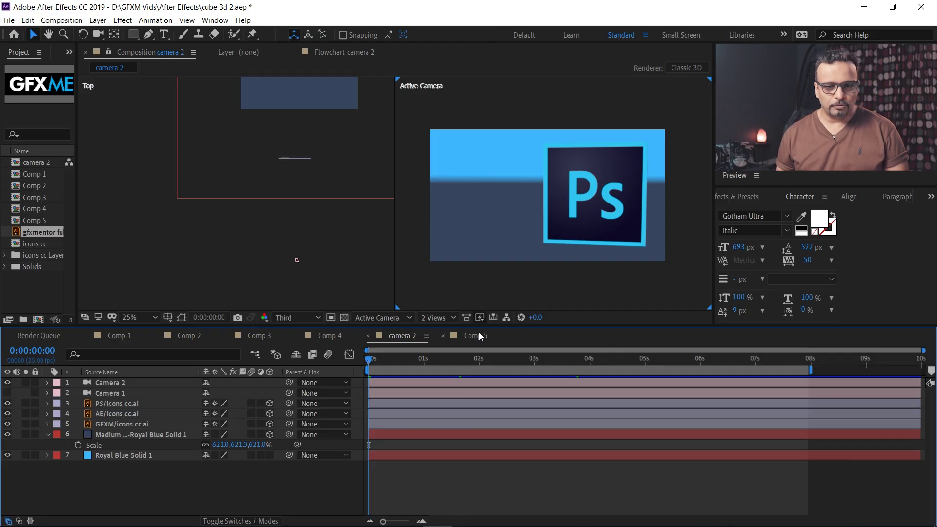
{"action": "left_click", "coordinate": [498, 272]}
{"action": "key", "text": "space"}
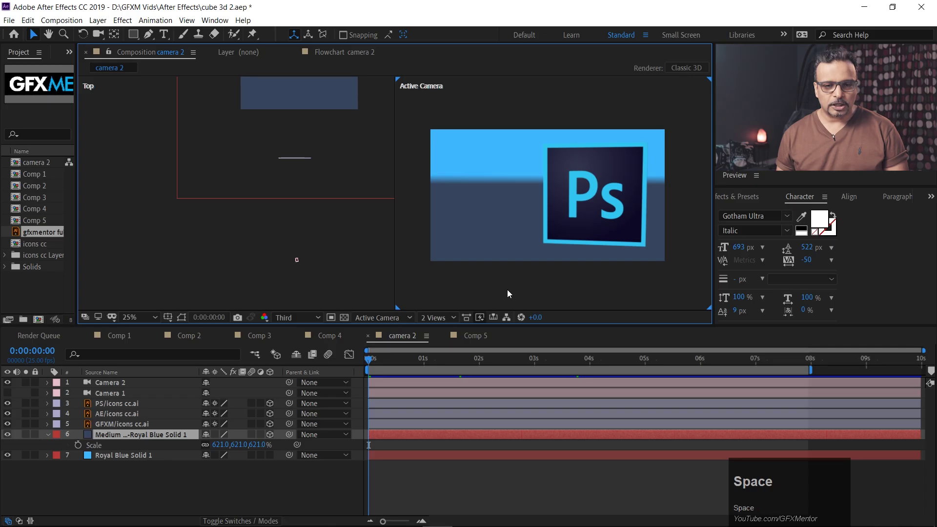
{"action": "key", "text": "space"}
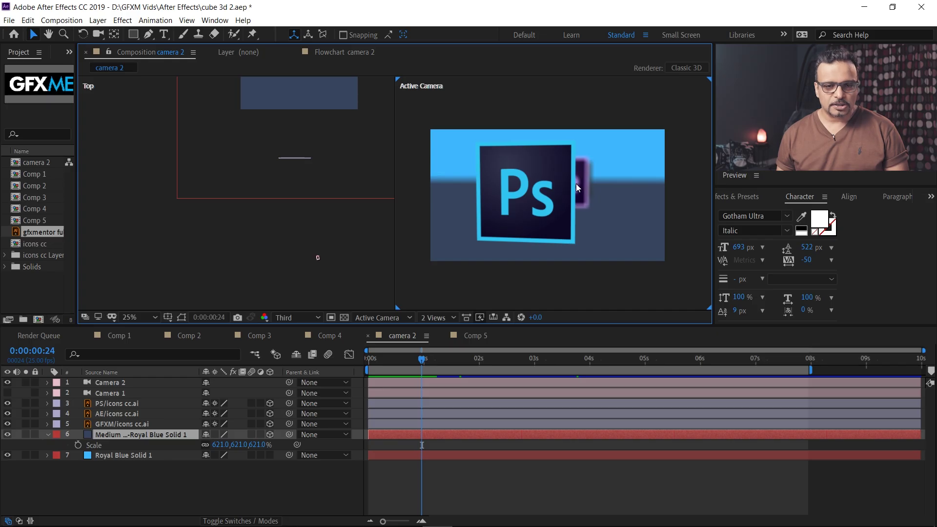
{"action": "key", "text": "space"}
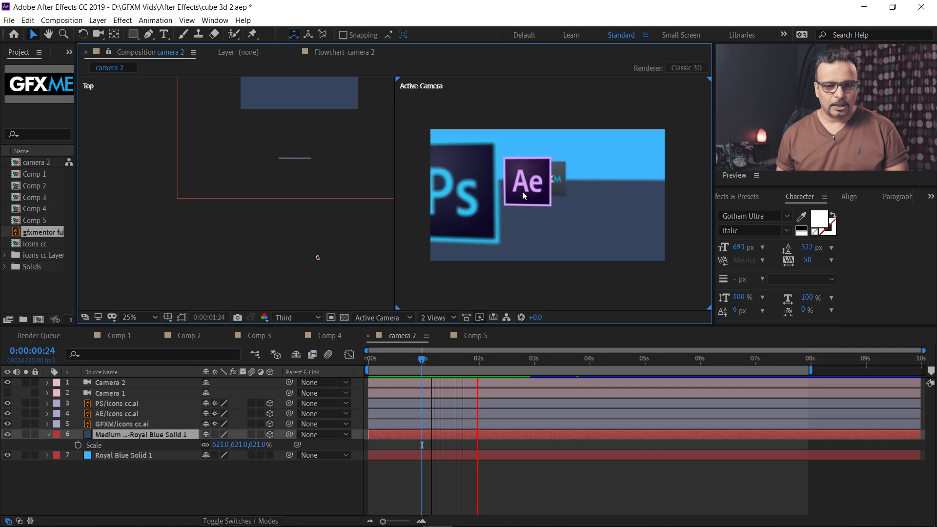
{"action": "key", "text": "space"}
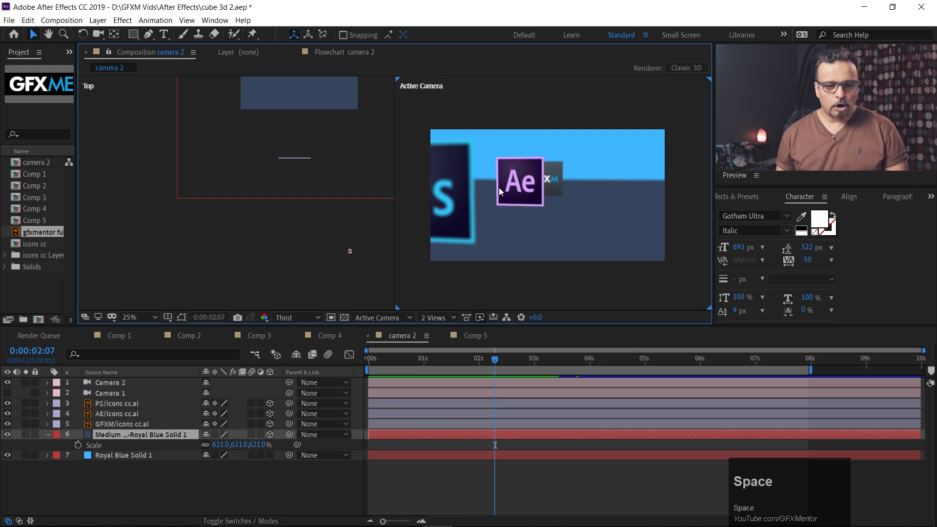
{"action": "key", "text": "space"}
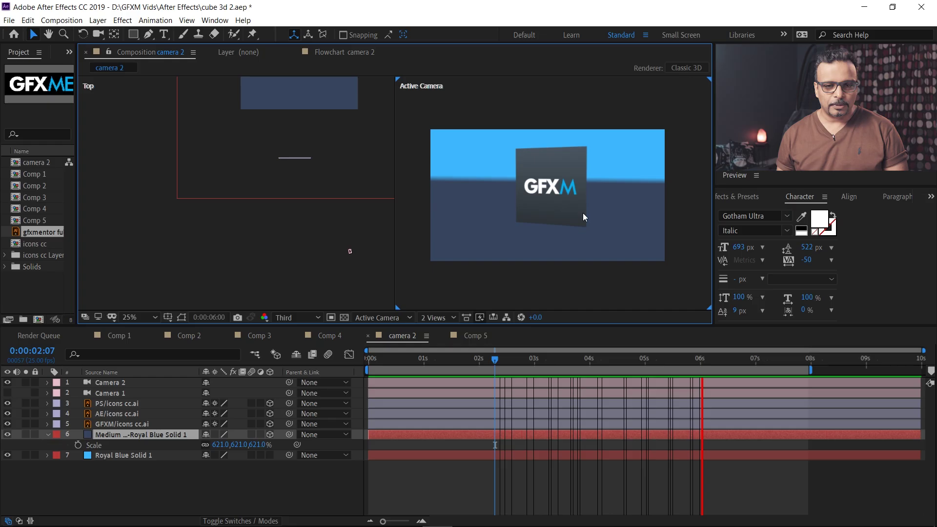
{"action": "key", "text": "space"}
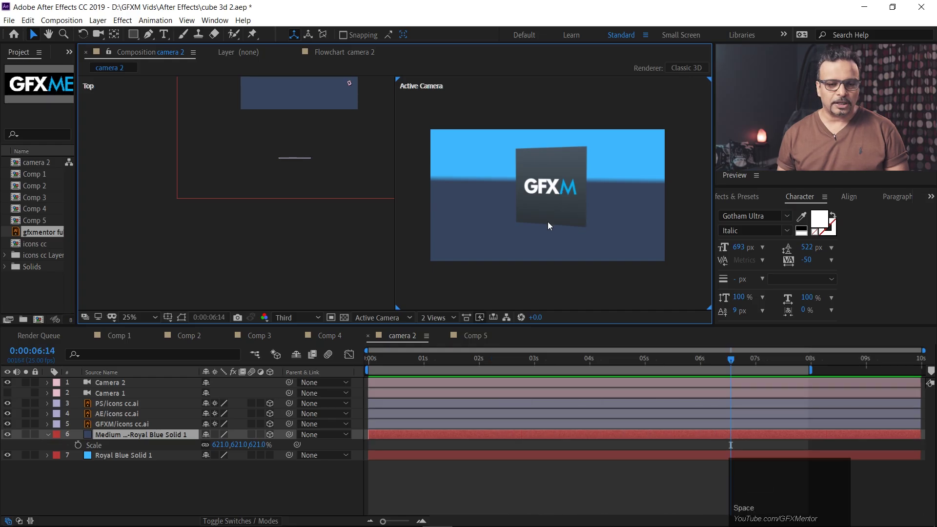
- Hide Camera 2 and add a new two-node camera with the 50mm preset as the top layer
{"action": "left_click_drag", "start_coordinate": [432, 362], "coordinate": [336, 364]}
{"action": "left_click", "coordinate": [7, 382]}
{"action": "right_click", "coordinate": [65, 484]}
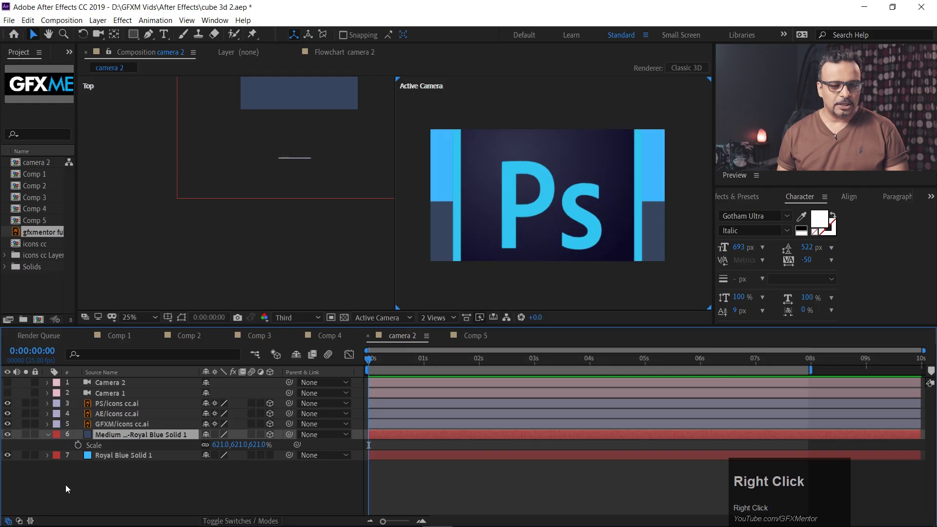
{"action": "left_click", "coordinate": [137, 370]}
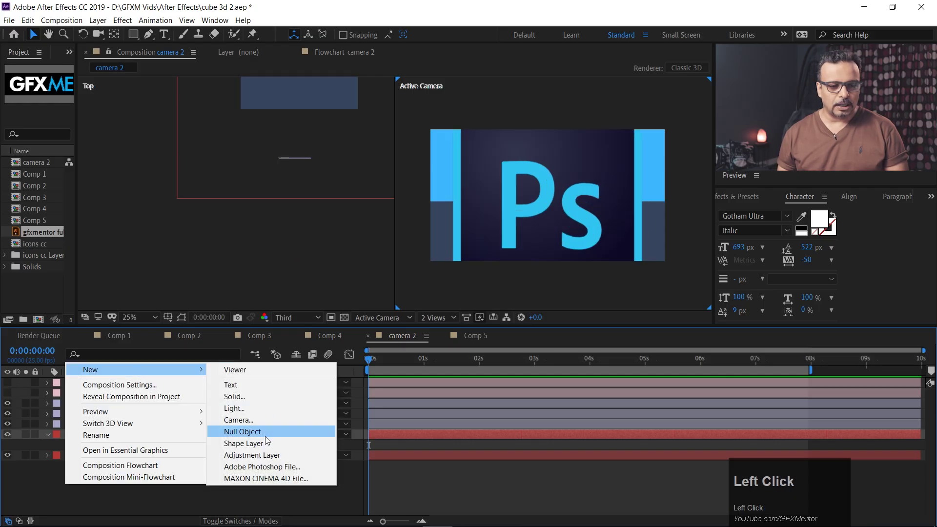
{"action": "left_click", "coordinate": [264, 420]}
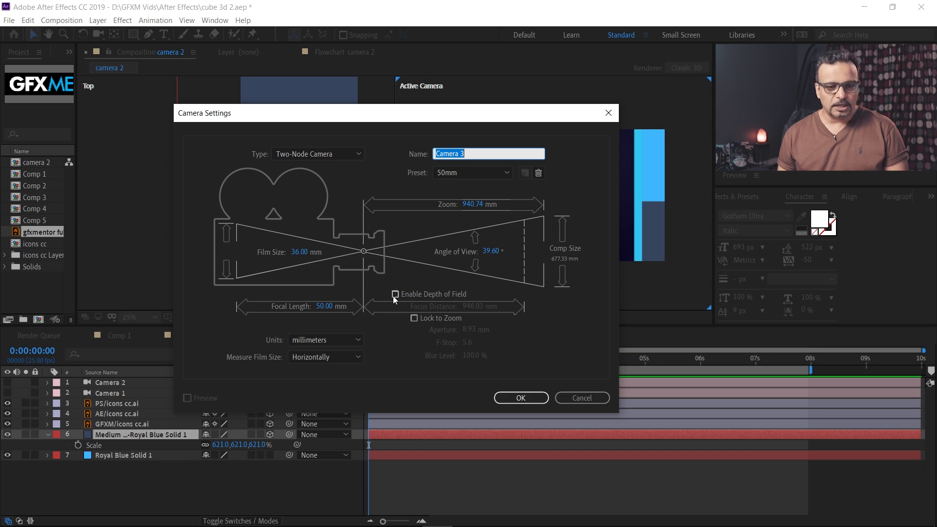
{"action": "left_click", "coordinate": [514, 398]}
{"action": "left_click_drag", "start_coordinate": [110, 436], "coordinate": [108, 381]}
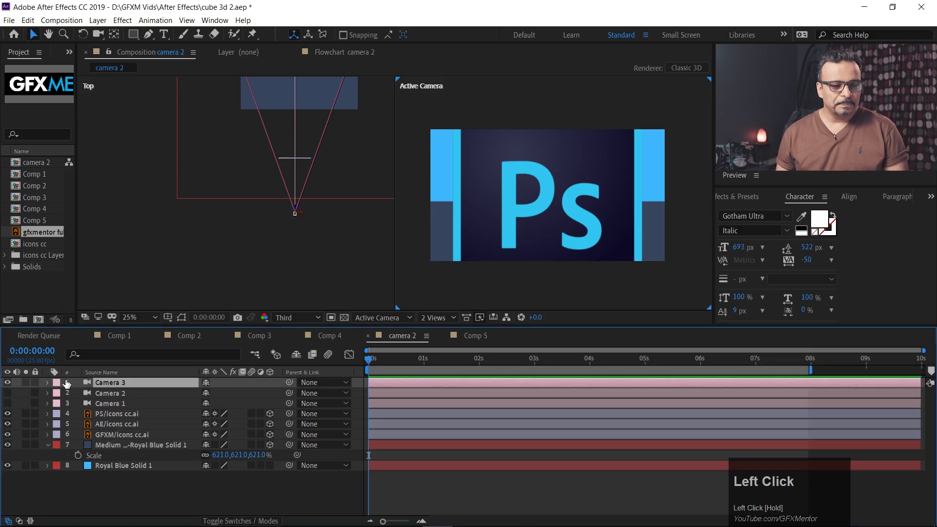
- Turn on Depth of Field in the camera options of Camera 3
{"action": "left_click", "coordinate": [46, 382]}
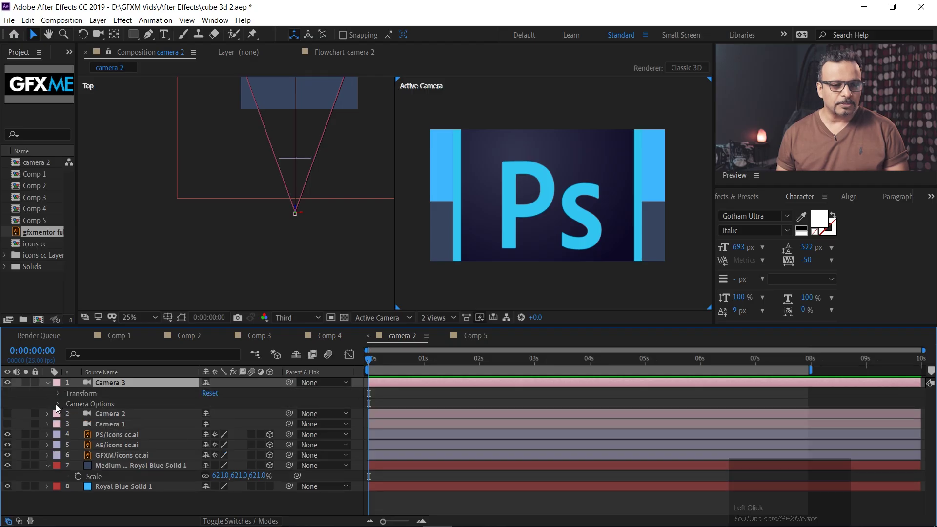
{"action": "left_click", "coordinate": [58, 404]}
{"action": "scroll", "coordinate": [81, 440], "scroll_direction": "down", "scroll_amount": 2}
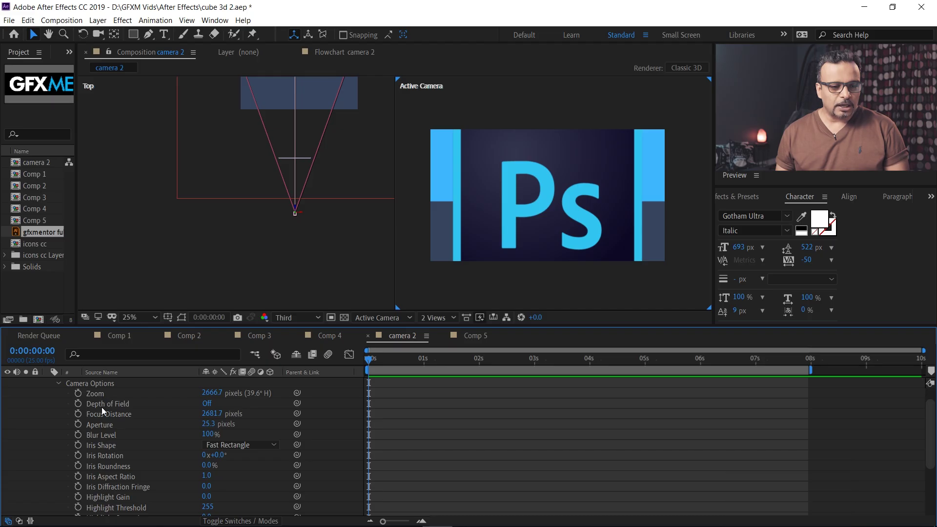
{"action": "left_click", "coordinate": [206, 404]}
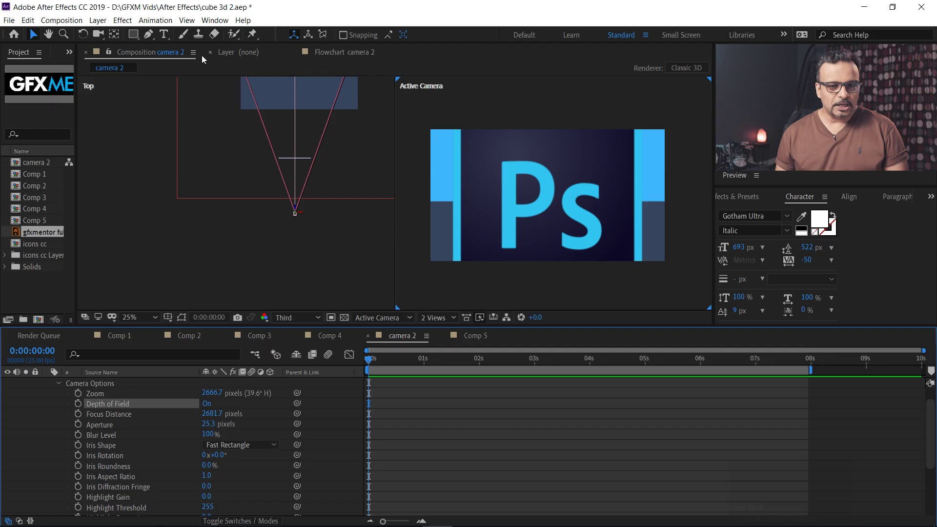
- Move Camera 3 back and to the left in the Top view, angling it at the three icons
{"action": "left_click_drag", "start_coordinate": [295, 215], "coordinate": [279, 225]}
{"action": "key", "text": "ctrl+z"}
{"action": "left_click", "coordinate": [312, 236]}
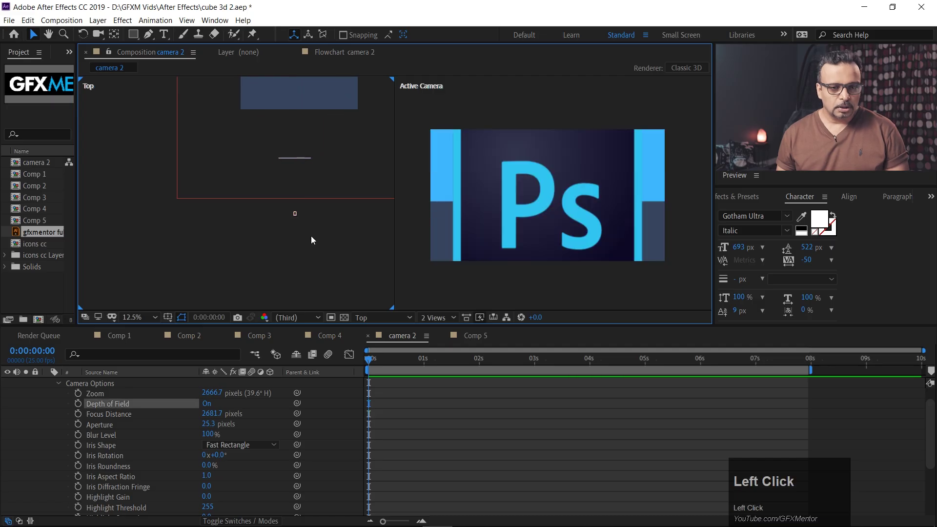
{"action": "left_click_drag", "start_coordinate": [286, 221], "coordinate": [263, 236]}
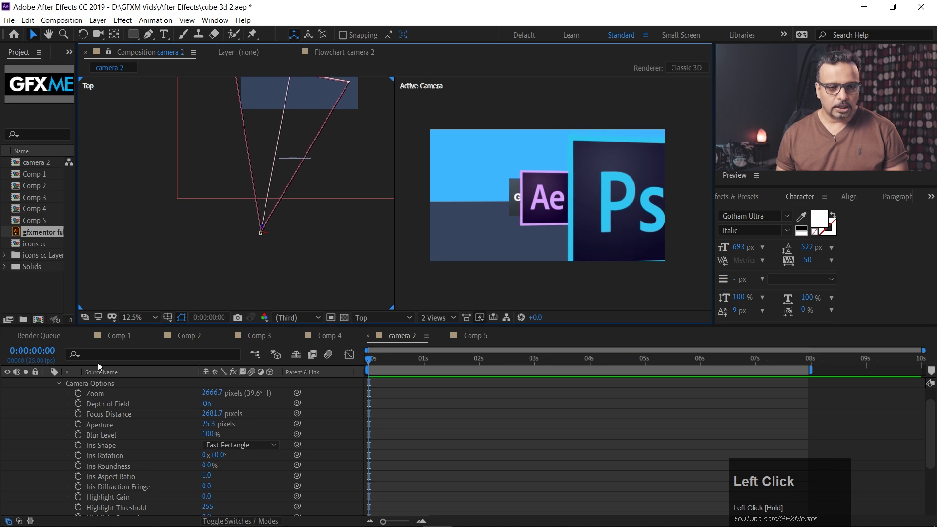
- Change the lens preset of Camera 3 to 35mm
{"action": "scroll", "coordinate": [106, 391], "scroll_direction": "up", "scroll_amount": 2}
{"action": "left_click", "coordinate": [115, 382]}
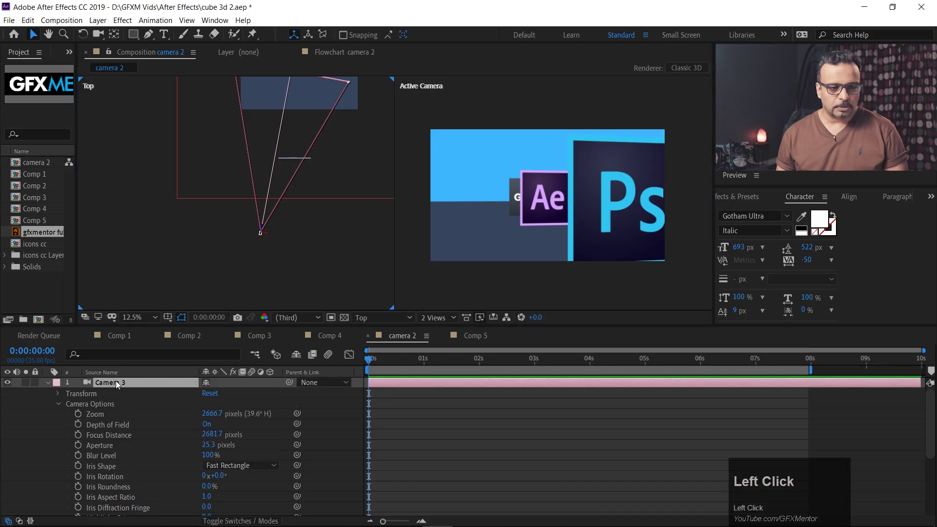
{"action": "double_click", "coordinate": [116, 382]}
{"action": "left_click", "coordinate": [464, 172]}
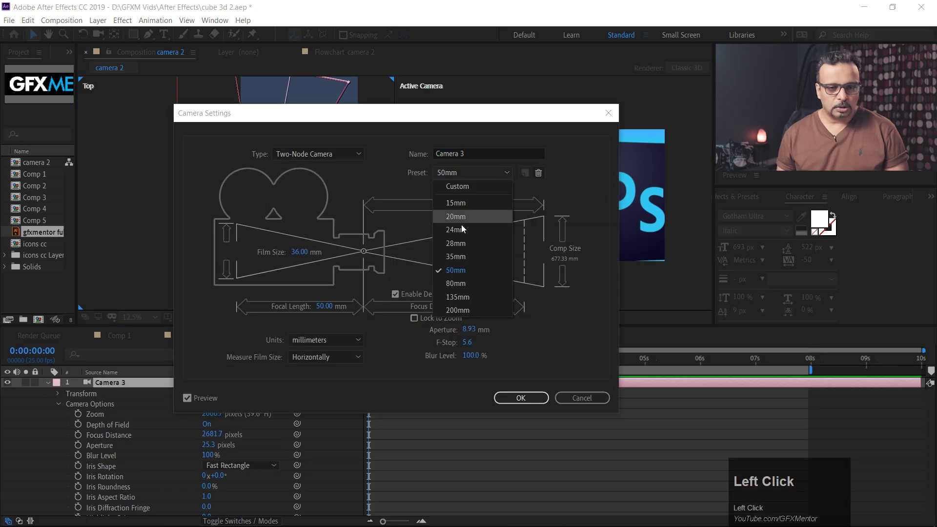
{"action": "left_click", "coordinate": [461, 255]}
{"action": "left_click", "coordinate": [518, 397]}
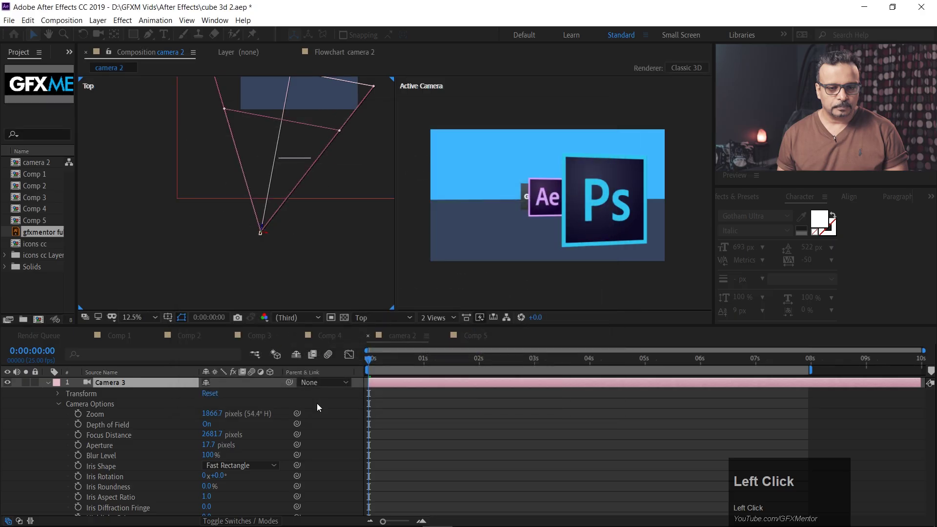
{"action": "scroll", "coordinate": [626, 207], "scroll_direction": "up", "scroll_amount": 2}
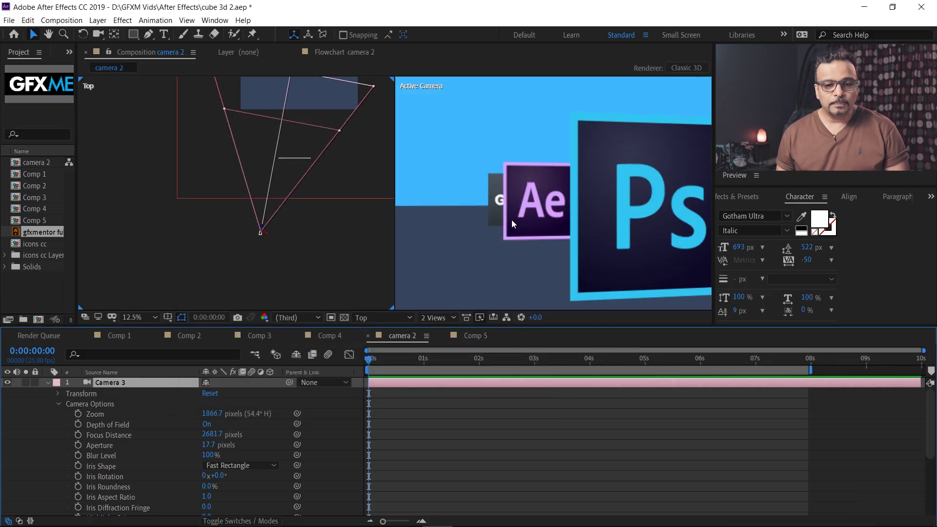
- Set the preview resolution of the camera 2 composition to Full
{"action": "left_click", "coordinate": [297, 318]}
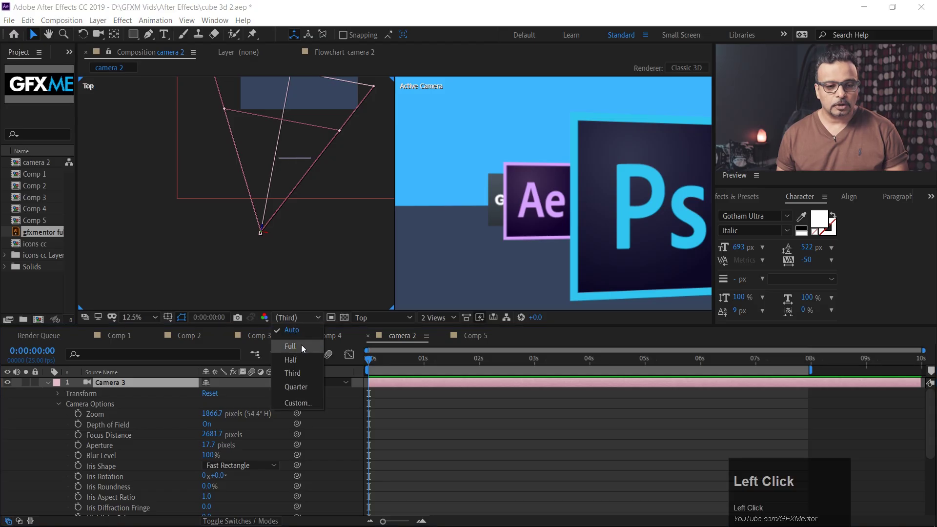
{"action": "left_click", "coordinate": [301, 344]}
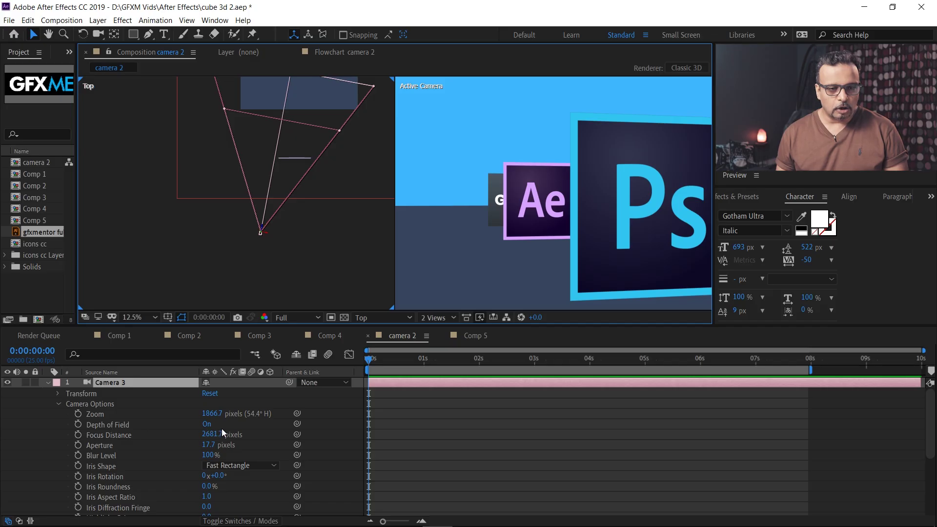
- Switch Camera 3's Depth of Field off and on again to compare its focus plane in the Top view
{"action": "key", "text": "space"}
{"action": "left_click_drag", "start_coordinate": [336, 132], "coordinate": [328, 182]}
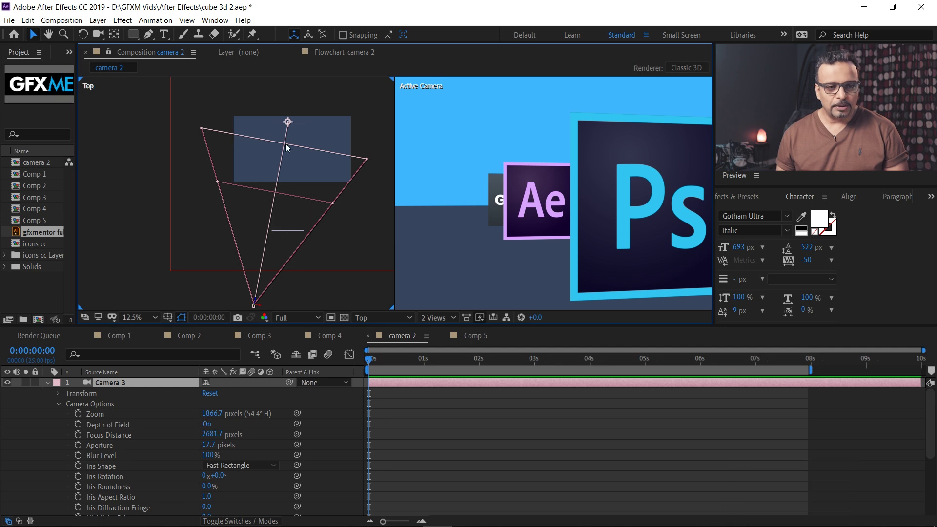
{"action": "left_click", "coordinate": [207, 425]}
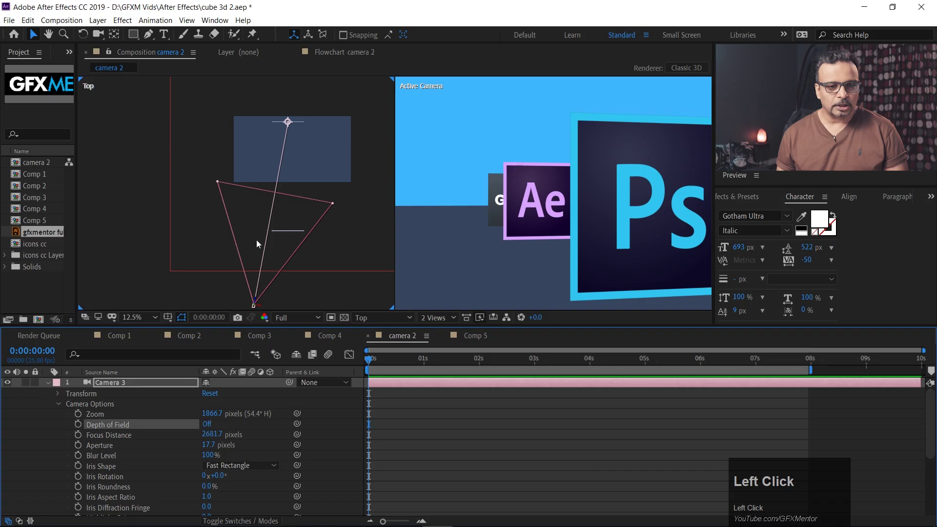
{"action": "left_click", "coordinate": [207, 424]}
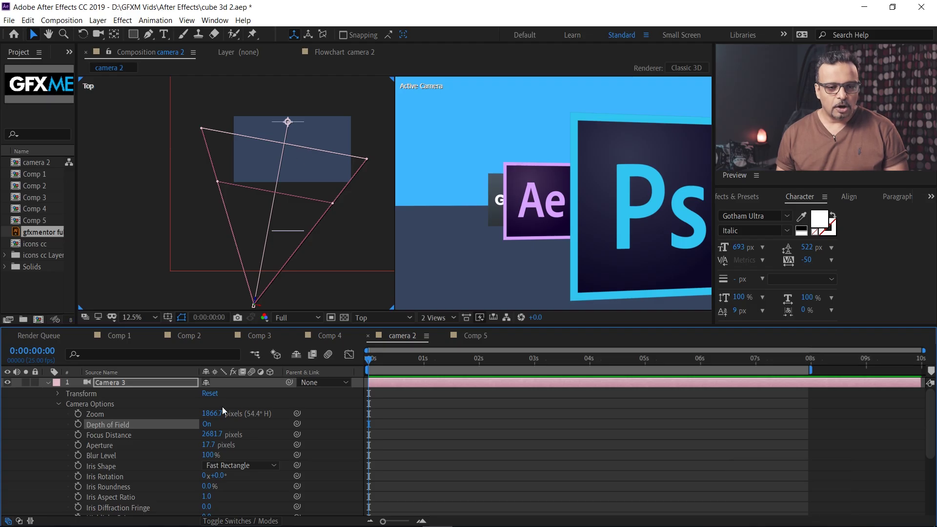
- Raise Camera 3's Aperture to 1028.7 pixels for a stronger depth-of-field blur
{"action": "left_click", "coordinate": [116, 436]}
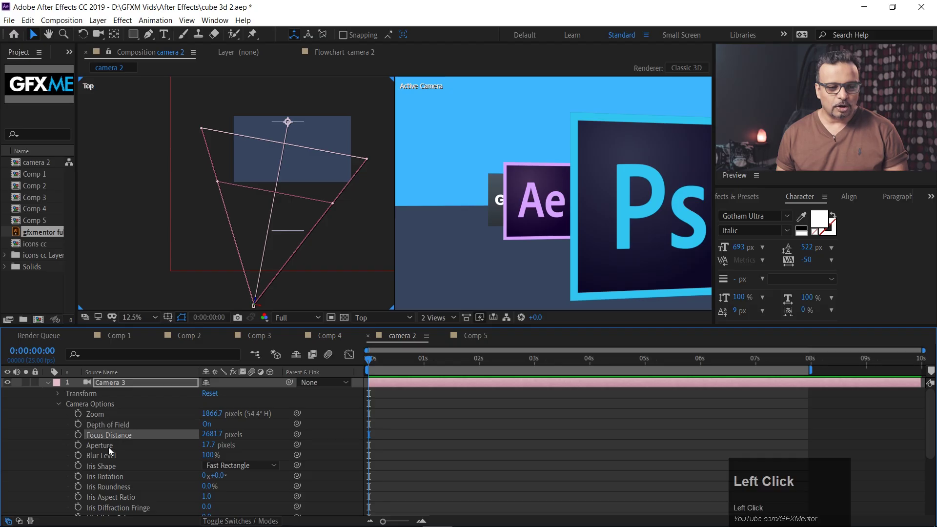
{"action": "left_click", "coordinate": [108, 447]}
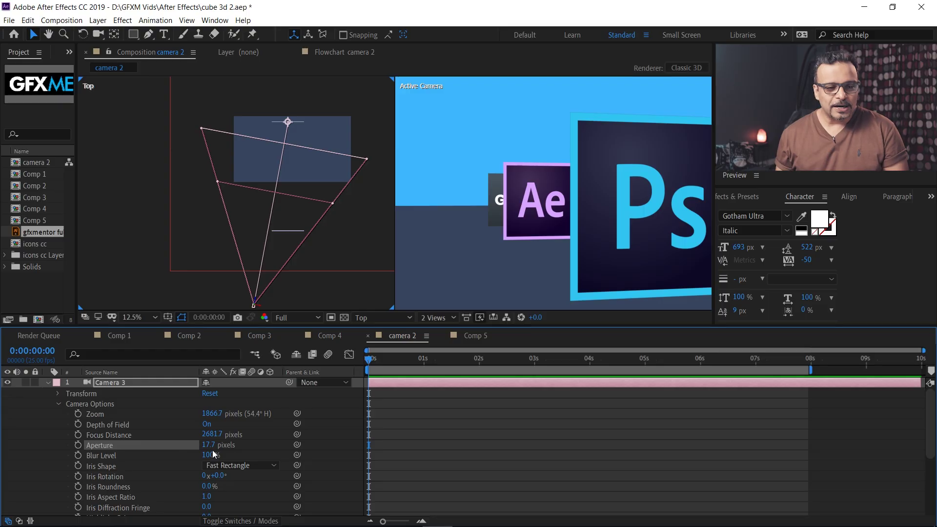
{"action": "left_click_drag", "start_coordinate": [210, 447], "coordinate": [640, 400]}
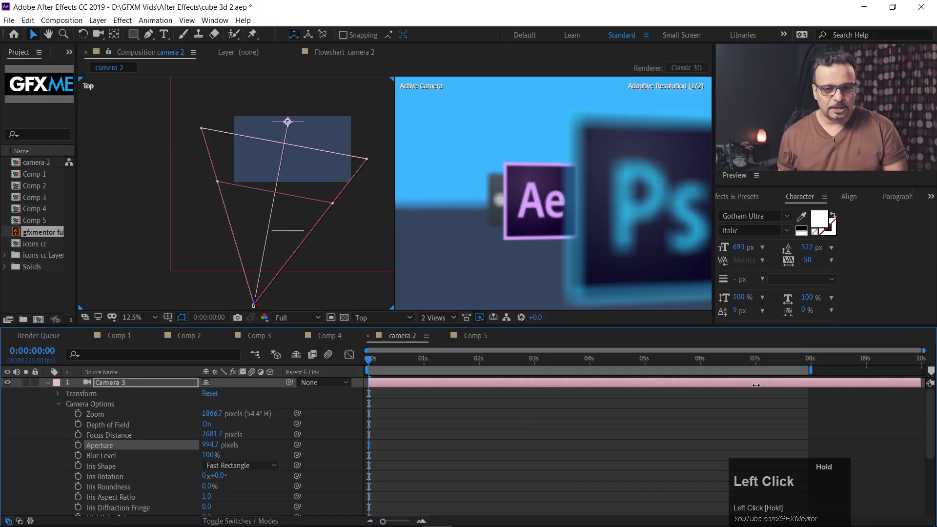
{"action": "left_click_drag", "start_coordinate": [763, 383], "coordinate": [763, 384]}
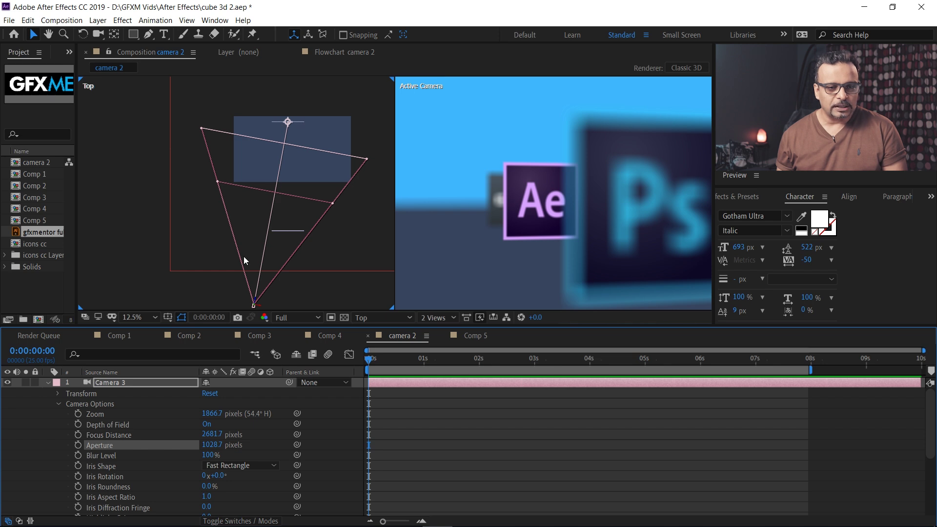
- Set Camera 3's Focus Distance to 3034.7 pixels at the Ae icon and inspect its sharpness up close
{"action": "left_click", "coordinate": [121, 436]}
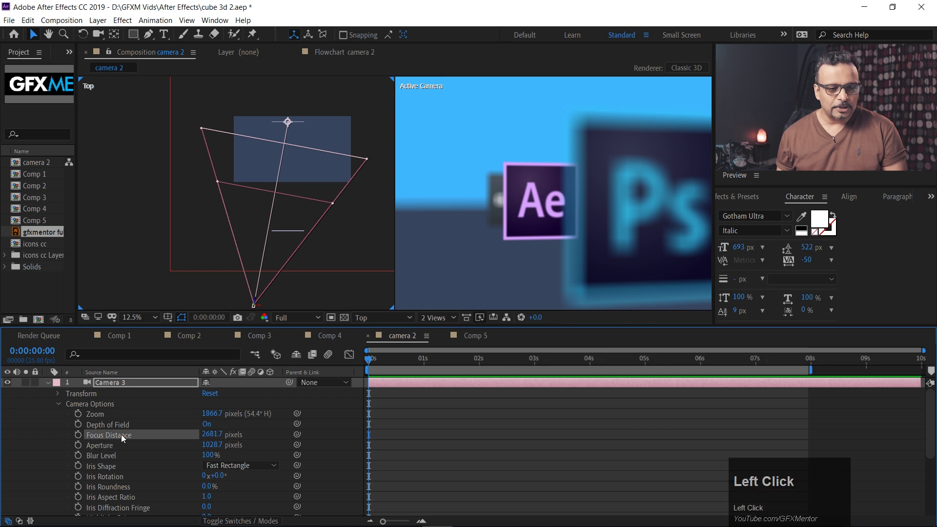
{"action": "left_click_drag", "start_coordinate": [210, 434], "coordinate": [407, 418]}
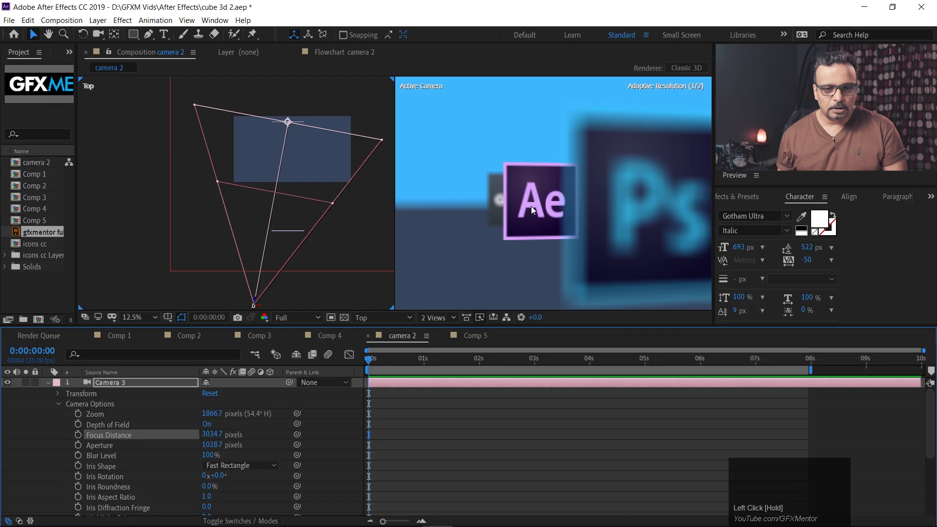
{"action": "scroll", "coordinate": [531, 206], "scroll_direction": "up", "scroll_amount": 2}
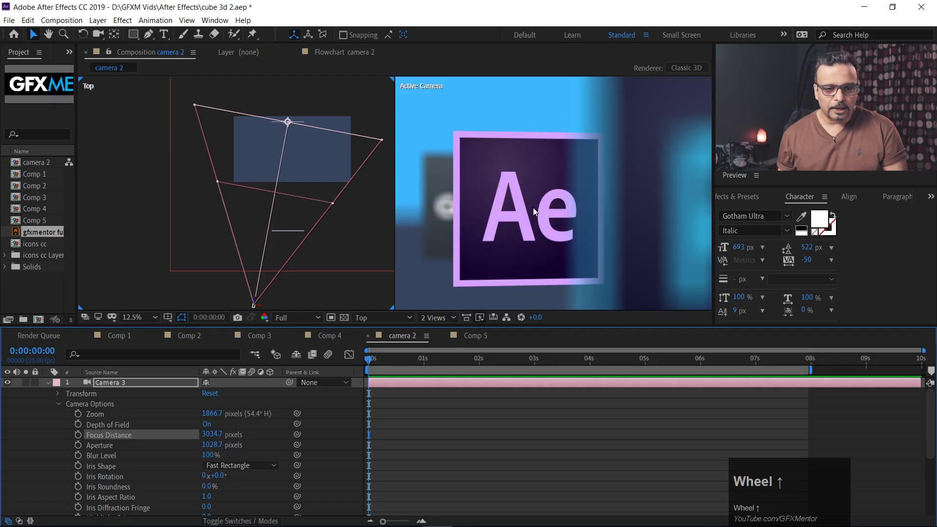
{"action": "scroll", "coordinate": [533, 207], "scroll_direction": "down", "scroll_amount": 3}
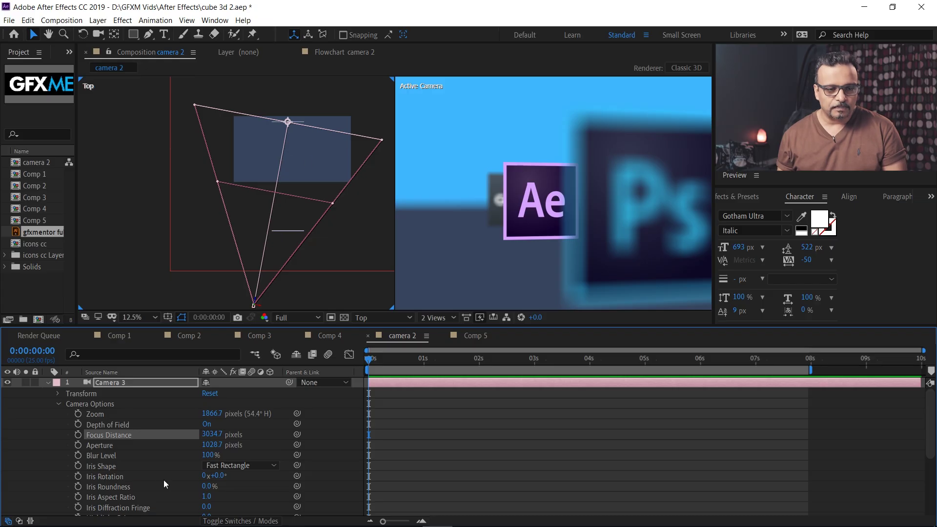
- Bring Camera 3's Focus Distance to 1268.7 pixels so the focus plane lies on the Ps icon
{"action": "left_click_drag", "start_coordinate": [213, 436], "coordinate": [146, 459]}
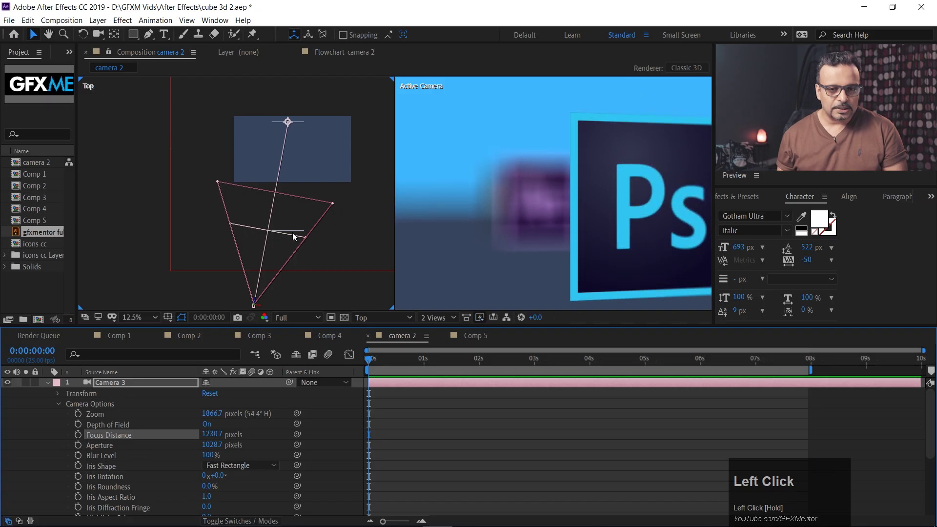
{"action": "left_click", "coordinate": [220, 445]}
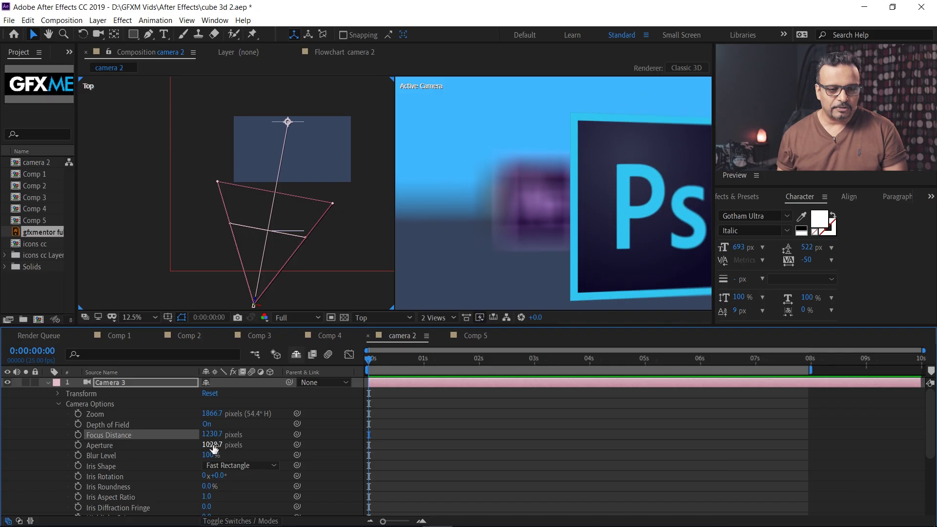
{"action": "left_click_drag", "start_coordinate": [213, 441], "coordinate": [232, 435]}
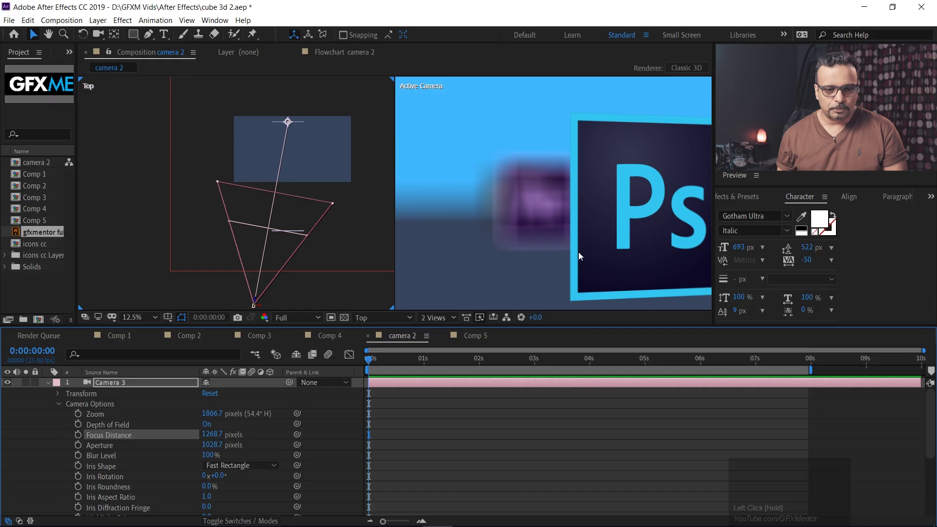
- Start keyframing Camera 3's Focus Distance and Position at 0 seconds
{"action": "left_click", "coordinate": [79, 435]}
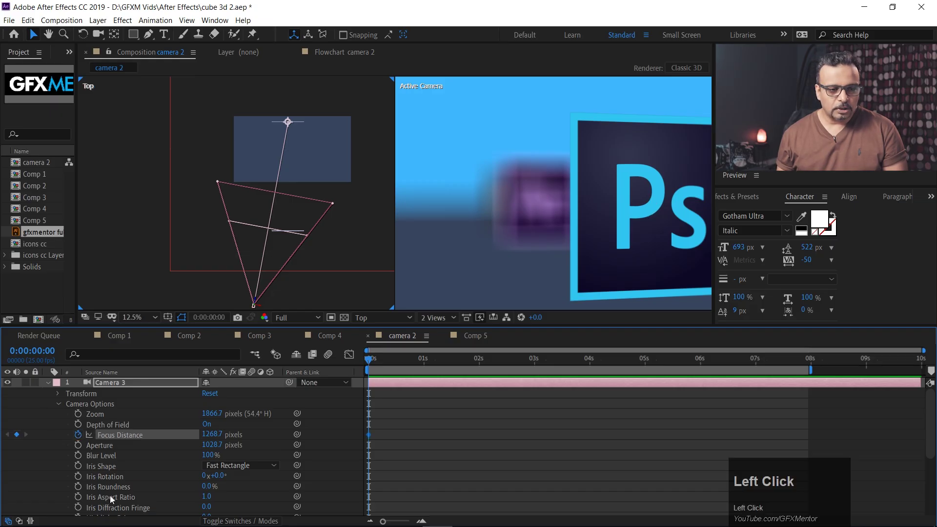
{"action": "scroll", "coordinate": [127, 440], "scroll_direction": "up", "scroll_amount": 1}
{"action": "left_click", "coordinate": [58, 394]}
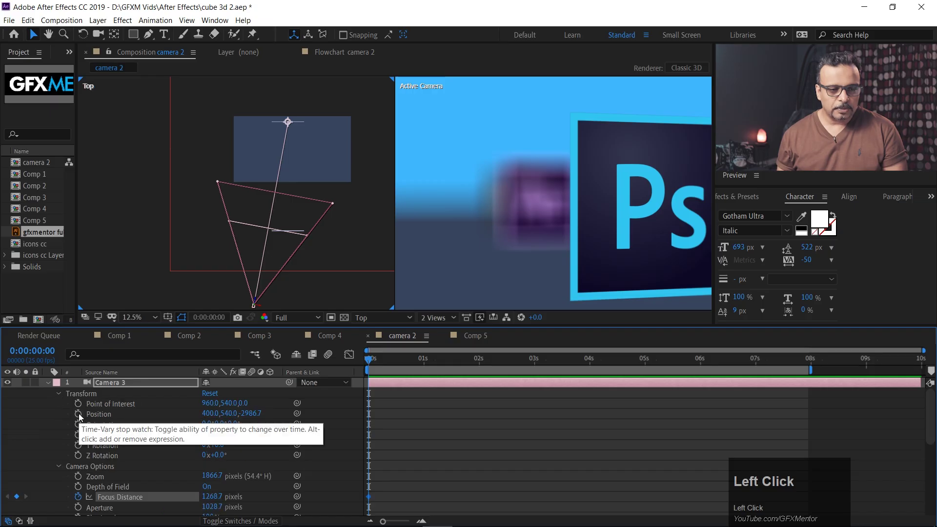
{"action": "left_click", "coordinate": [78, 414]}
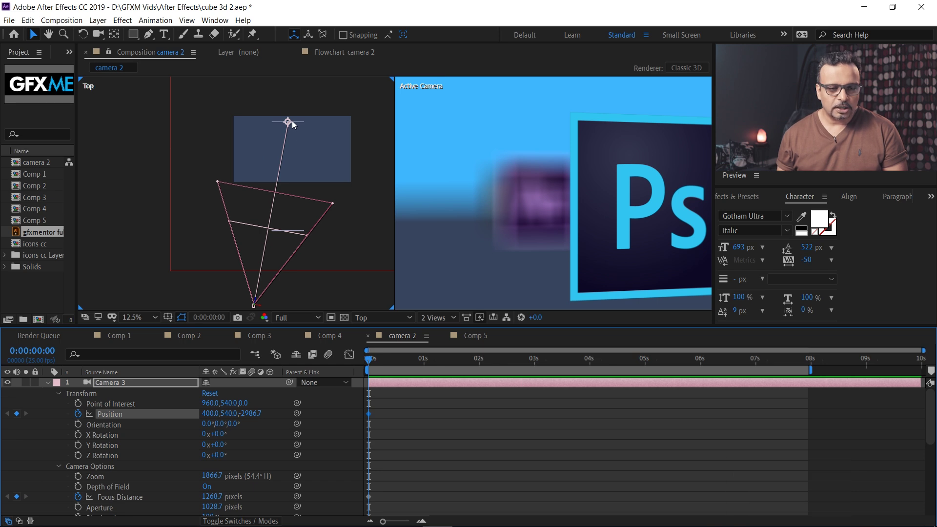
- Move Camera 3's point of interest straight back in the Top view to 960, 540, 1424
{"action": "left_click", "coordinate": [309, 140]}
{"action": "key", "text": "space"}
{"action": "left_click_drag", "start_coordinate": [309, 140], "coordinate": [282, 152]}
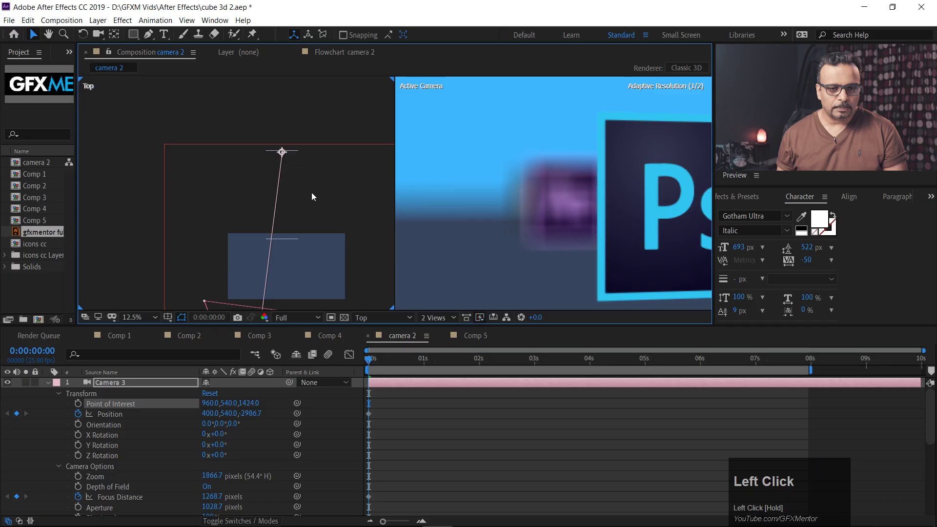
{"action": "key", "text": "space"}
{"action": "left_click_drag", "start_coordinate": [321, 285], "coordinate": [299, 204]}
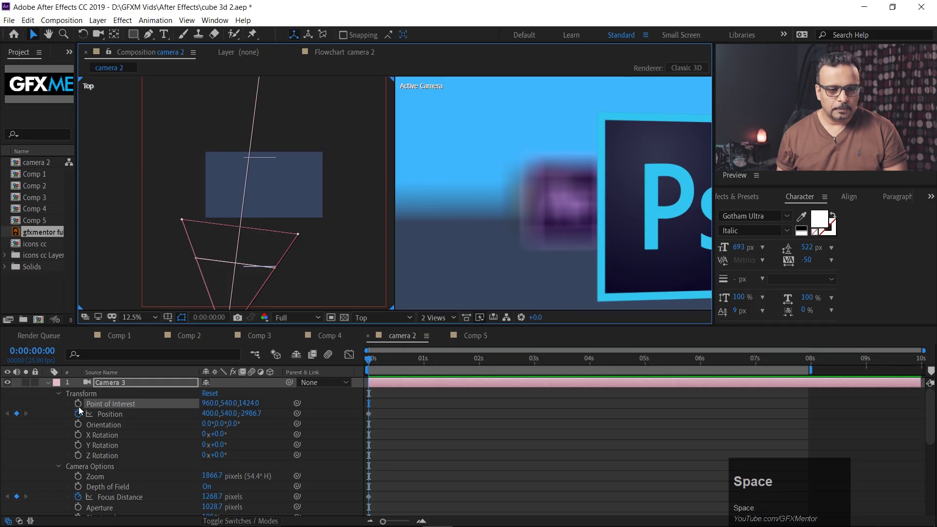
- Go to 2 seconds in the timeline and lower the preview resolution to Half
{"action": "left_click_drag", "start_coordinate": [370, 363], "coordinate": [479, 362]}
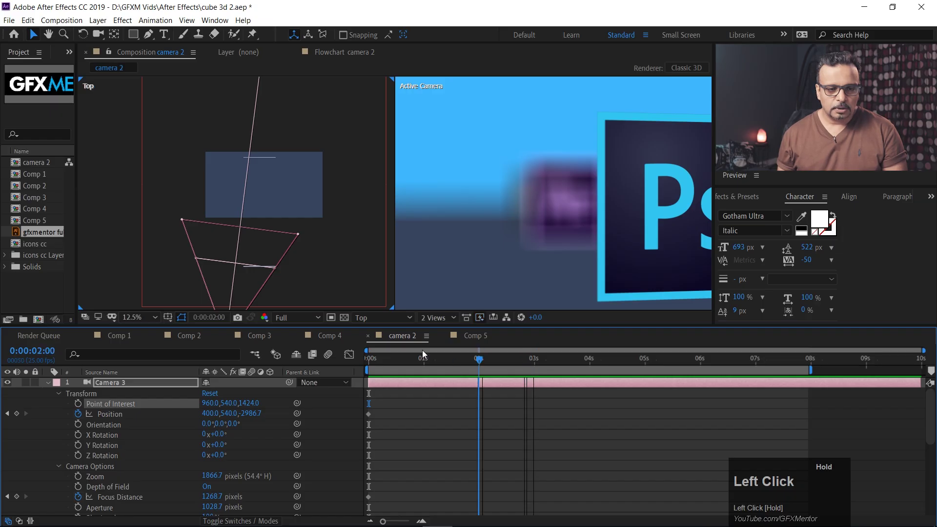
{"action": "left_click", "coordinate": [301, 318]}
{"action": "left_click", "coordinate": [291, 360]}
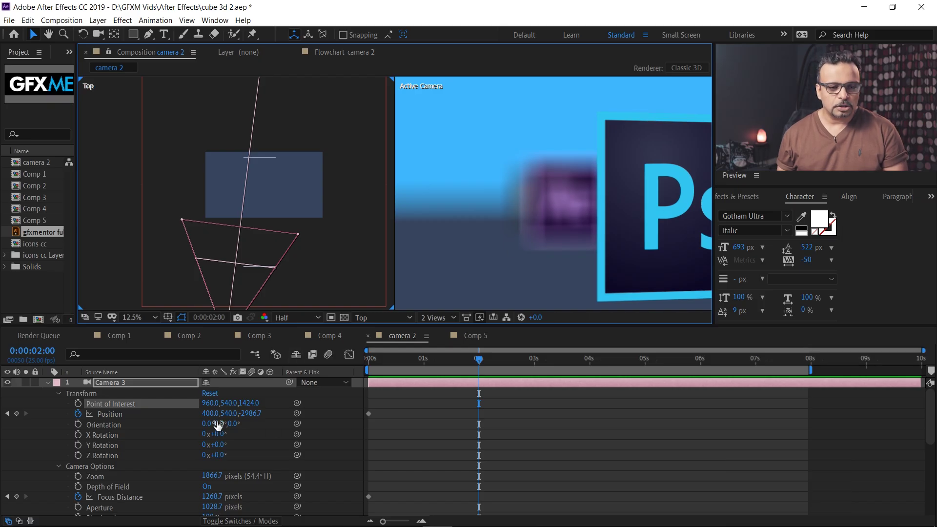
- Keyframe Camera 3 at 2 seconds by moving it right in the Top view to position 1688, 540, -2978.7
{"action": "key", "text": "space"}
{"action": "left_click_drag", "start_coordinate": [321, 269], "coordinate": [311, 214]}
{"action": "left_click", "coordinate": [228, 300]}
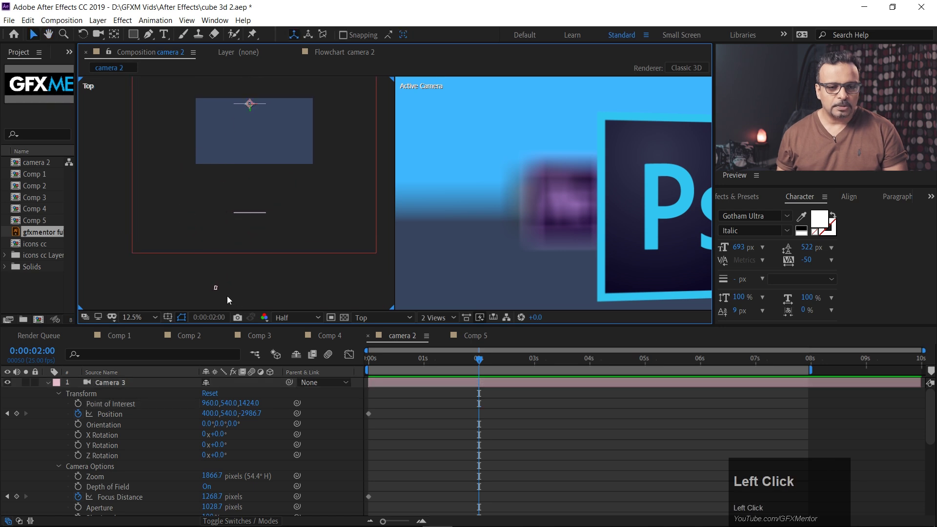
{"action": "left_click_drag", "start_coordinate": [218, 290], "coordinate": [295, 288]}
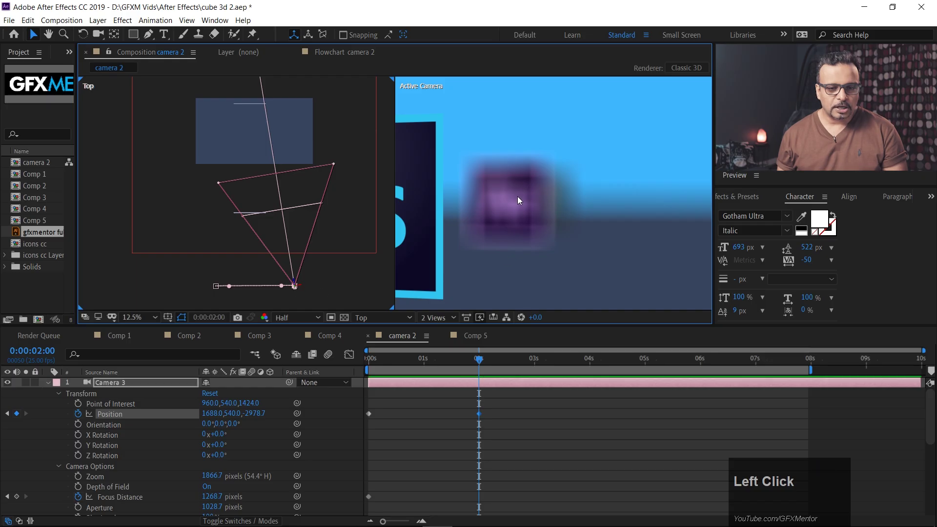
- Add a Focus Distance keyframe at 0:00:01:11 that holds the focus on the Ps icon
{"action": "left_click_drag", "start_coordinate": [479, 361], "coordinate": [449, 360]}
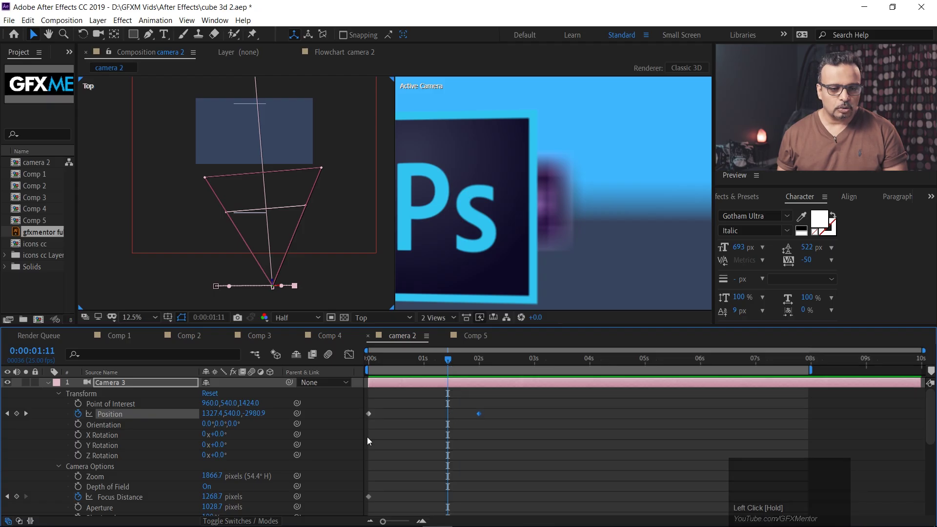
{"action": "left_click", "coordinate": [17, 496]}
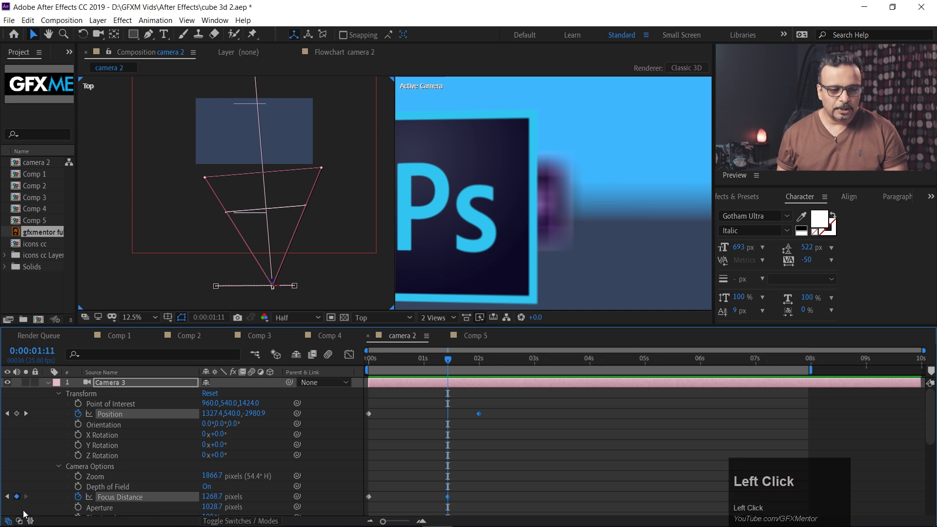
- Set the Focus Distance to 3053.7 pixels at 2 seconds to shift the focus to the Ae icon
{"action": "left_click_drag", "start_coordinate": [448, 358], "coordinate": [479, 364]}
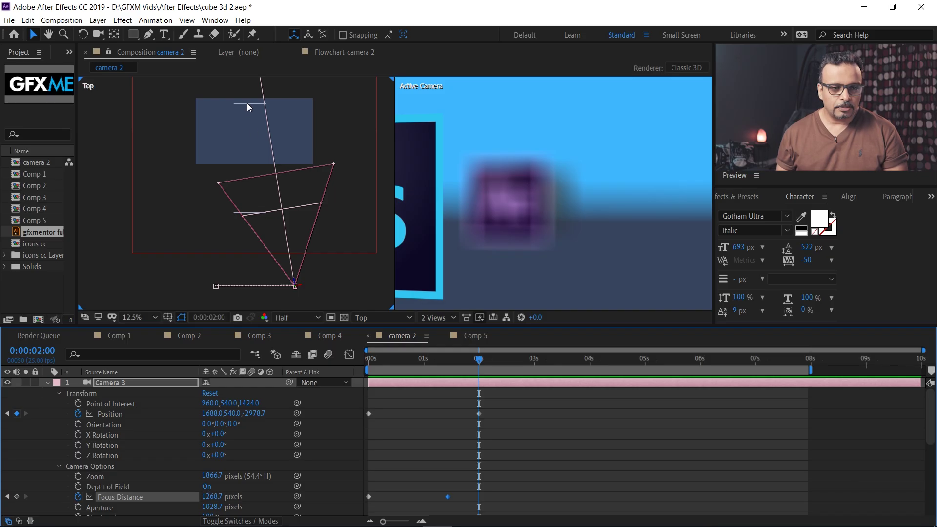
{"action": "left_click_drag", "start_coordinate": [209, 500], "coordinate": [936, 378]}
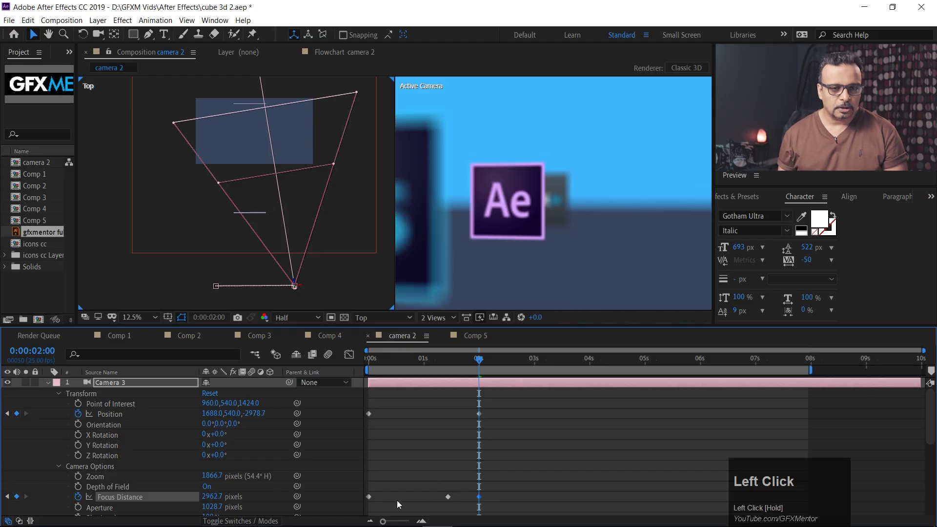
{"action": "left_click_drag", "start_coordinate": [213, 497], "coordinate": [263, 497]}
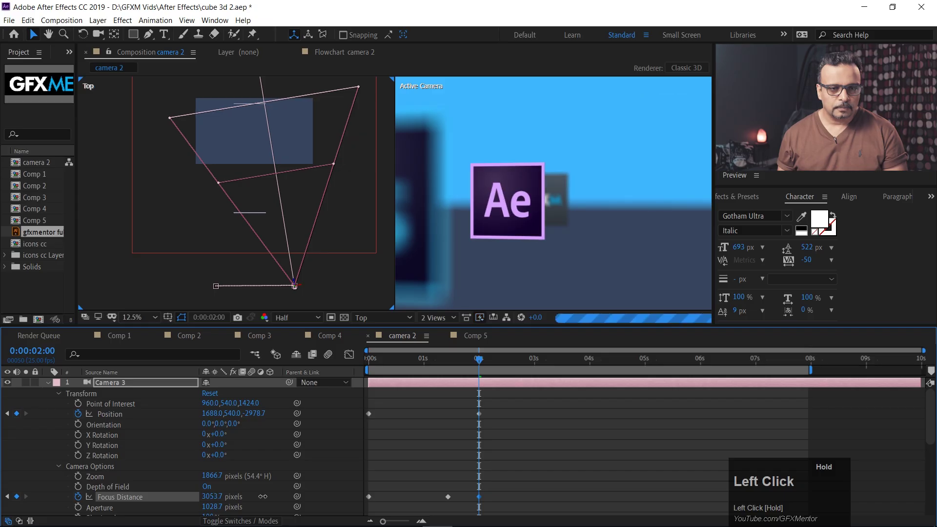
- Keyframe Camera 3 at 0:00:03:01 by moving it forward past the Ae icon to position 1832, 540, -306.7
{"action": "left_click", "coordinate": [480, 360]}
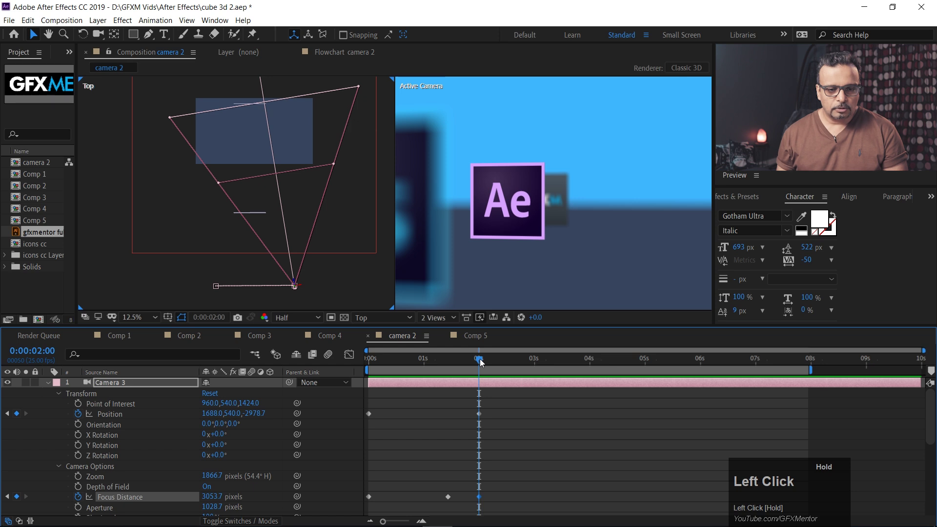
{"action": "left_click_drag", "start_coordinate": [498, 360], "coordinate": [538, 364]}
{"action": "left_click", "coordinate": [301, 289]}
{"action": "left_click_drag", "start_coordinate": [299, 288], "coordinate": [366, 276]}
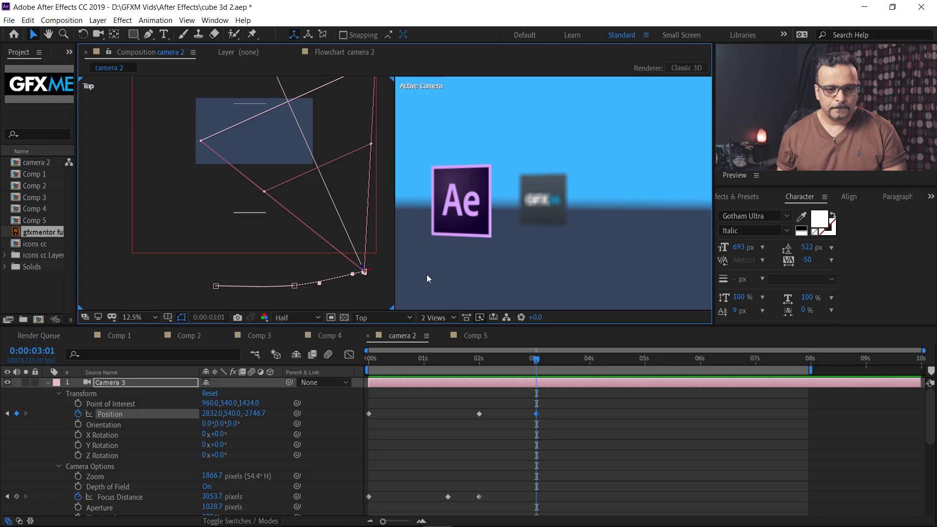
{"action": "left_click", "coordinate": [368, 285]}
{"action": "left_click", "coordinate": [365, 272]}
{"action": "left_click_drag", "start_coordinate": [363, 243], "coordinate": [303, 124]}
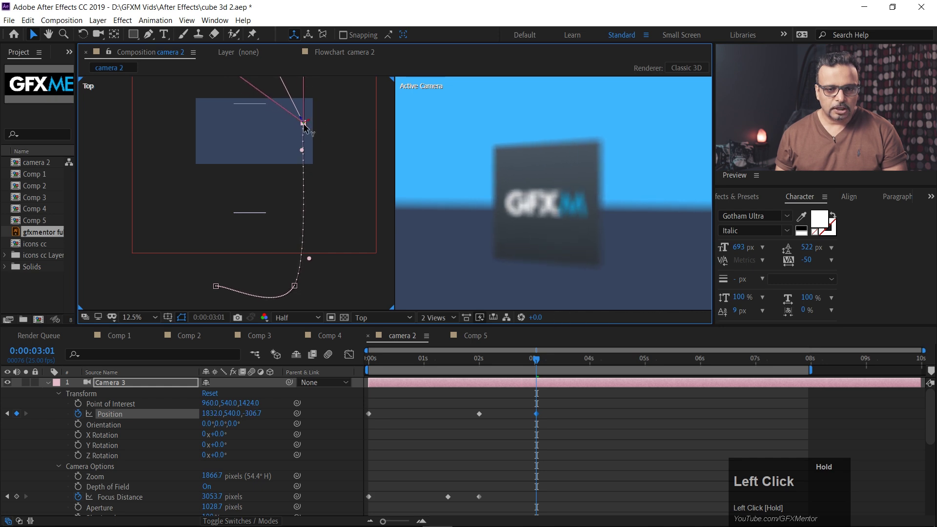
- Keyframe the Focus Distance at 0:00:03:01 by reducing it to about 2077 pixels to bring the GFXM icon into focus
{"action": "key", "text": "space"}
{"action": "left_click_drag", "start_coordinate": [268, 163], "coordinate": [276, 253]}
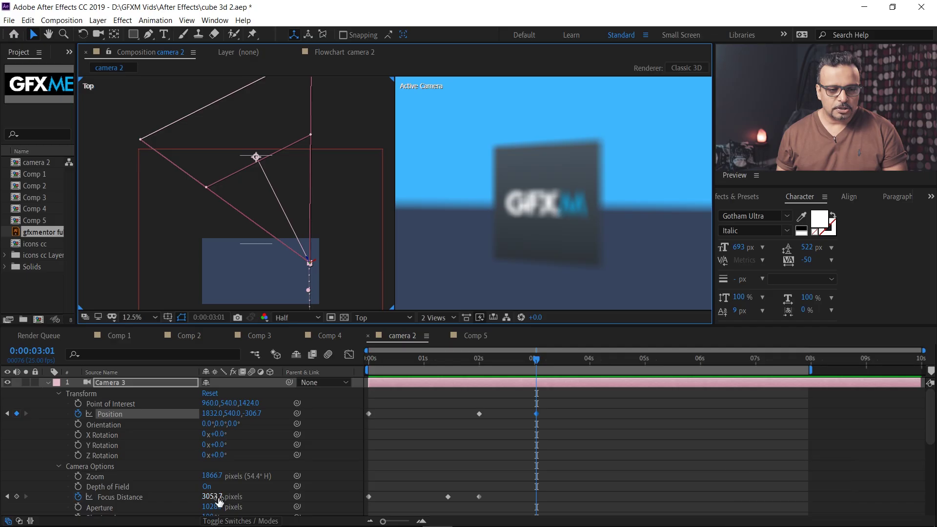
{"action": "mouse_move", "coordinate": [212, 497]}
{"action": "left_mouse_down"}
{"action": "mouse_move", "coordinate": [189, 497]}
{"action": "mouse_move", "coordinate": [213, 503]}
{"action": "left_mouse_up"}
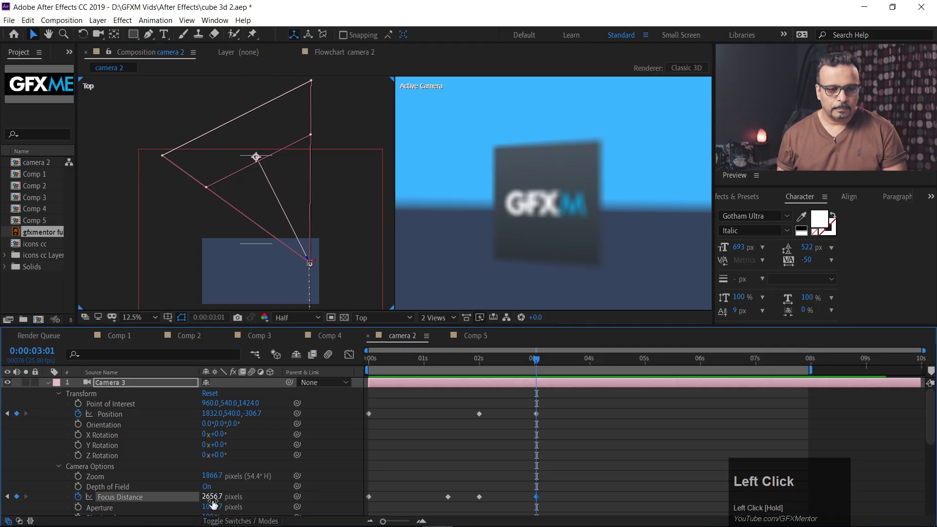
{"action": "left_click_drag", "start_coordinate": [100, 508], "coordinate": [3, 513]}
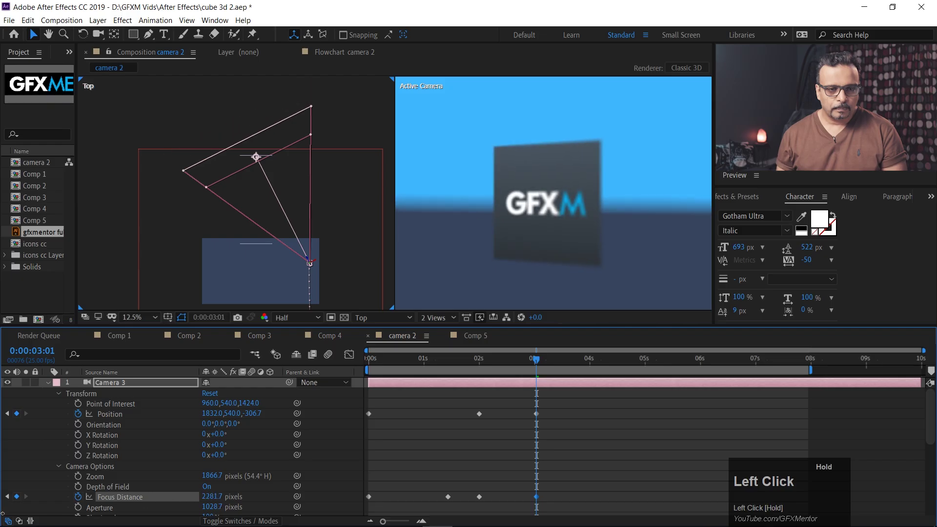
{"action": "left_click_drag", "start_coordinate": [211, 498], "coordinate": [160, 497]}
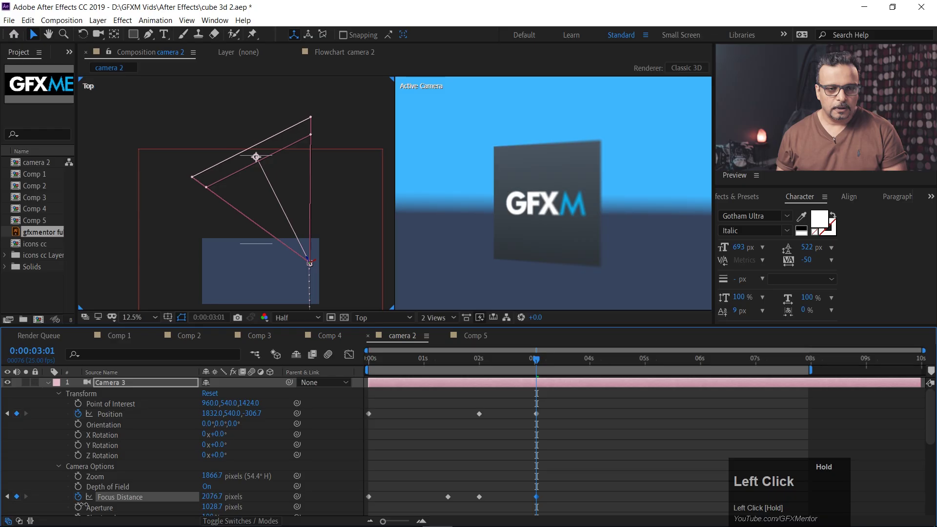
{"action": "left_click_drag", "start_coordinate": [49, 508], "coordinate": [50, 508]}
- Switch the composition to a single Active Camera view, enlarge the viewing area and preview the animation from the first frame
{"action": "left_click_drag", "start_coordinate": [532, 365], "coordinate": [270, 377]}
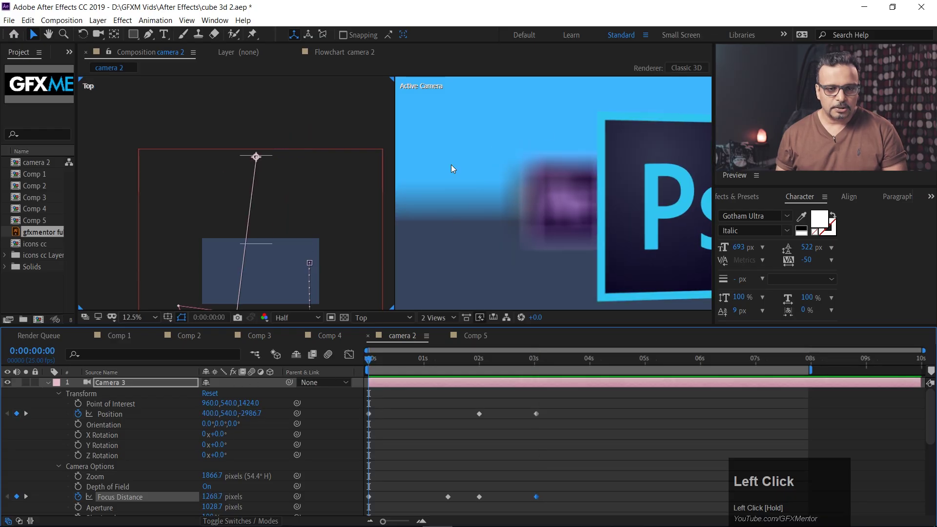
{"action": "left_click", "coordinate": [391, 318]}
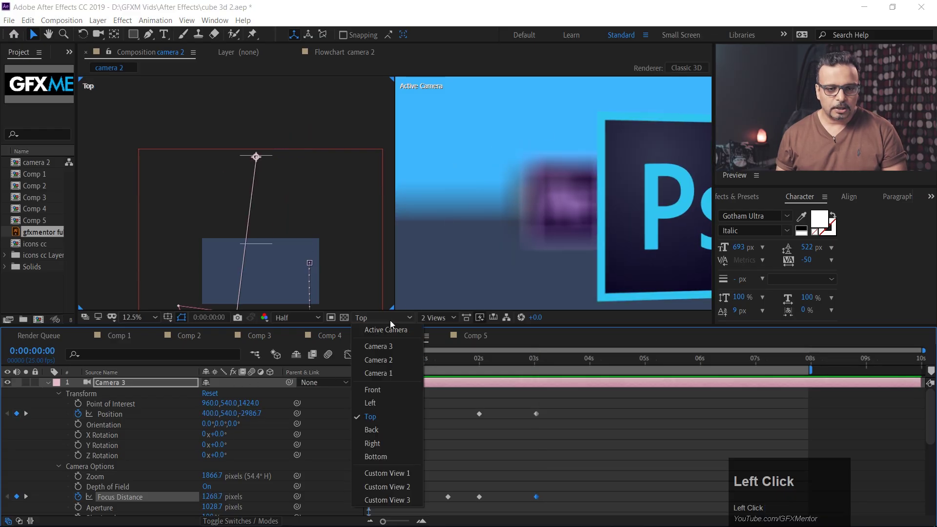
{"action": "left_click", "coordinate": [440, 319]}
{"action": "left_click", "coordinate": [444, 331]}
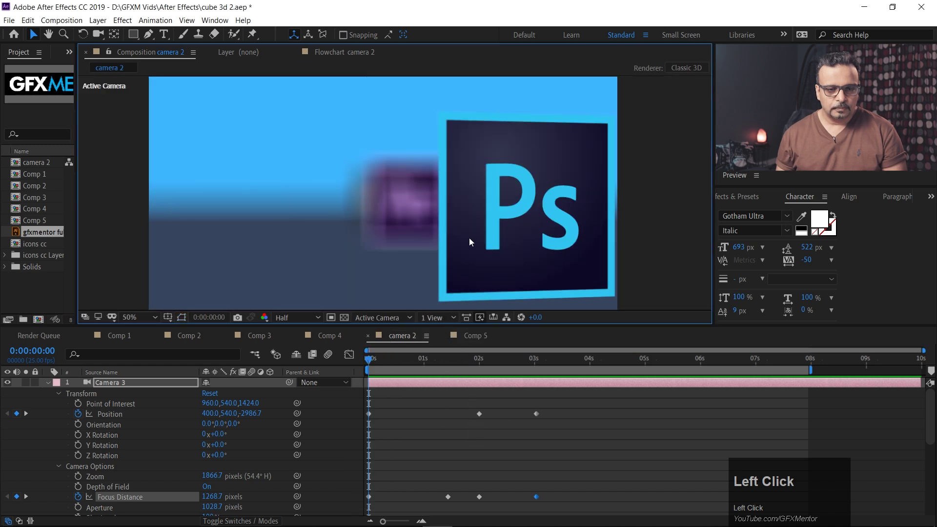
{"action": "left_click_drag", "start_coordinate": [372, 335], "coordinate": [371, 395]}
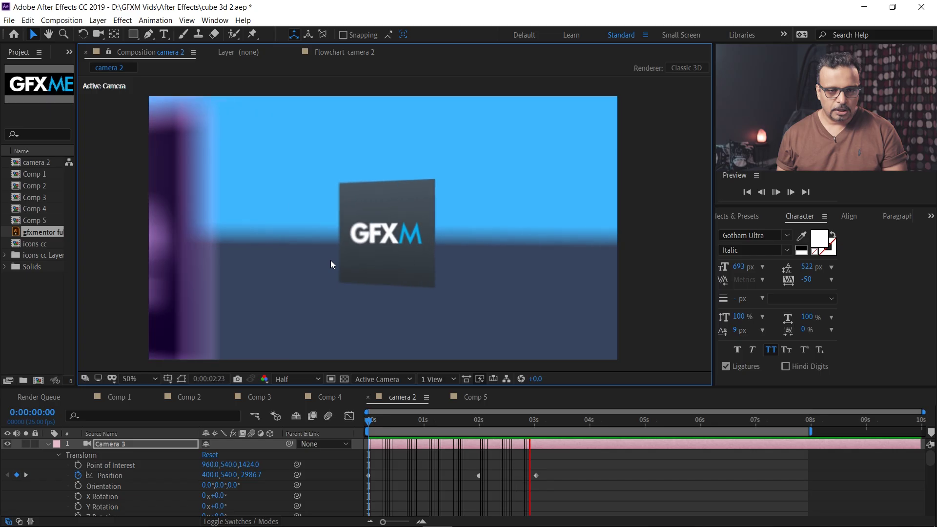
{"action": "key", "text": "space"}
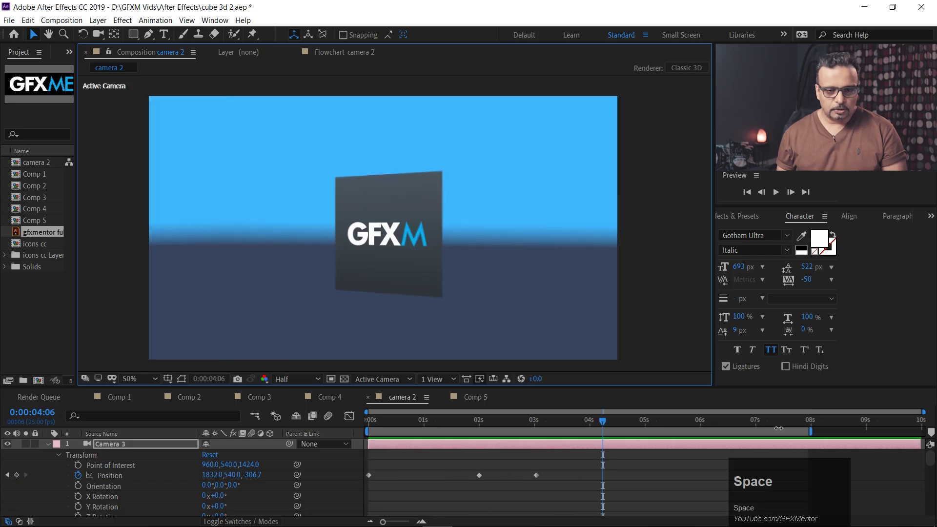
- Shorten the work area to end just before 4 seconds and replay the camera animation within it
{"action": "left_click_drag", "start_coordinate": [812, 431], "coordinate": [587, 449]}
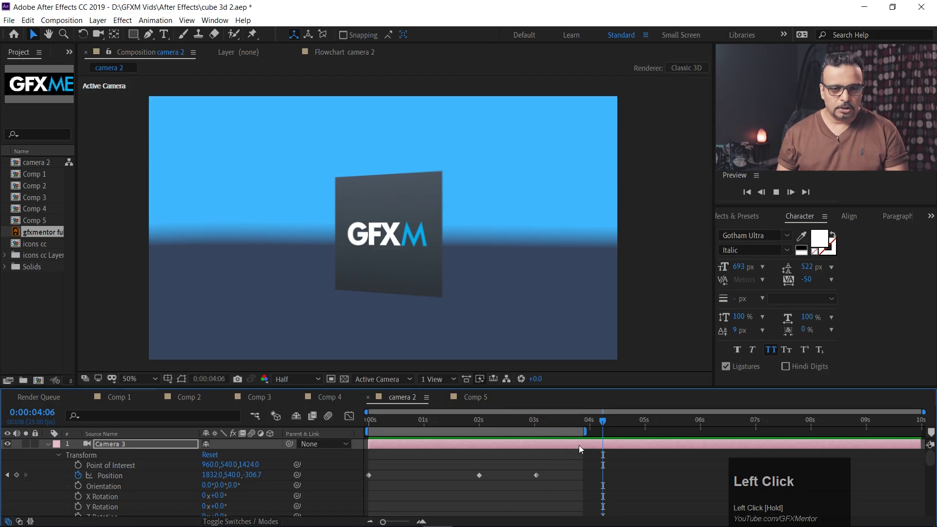
{"action": "key", "text": "space"}
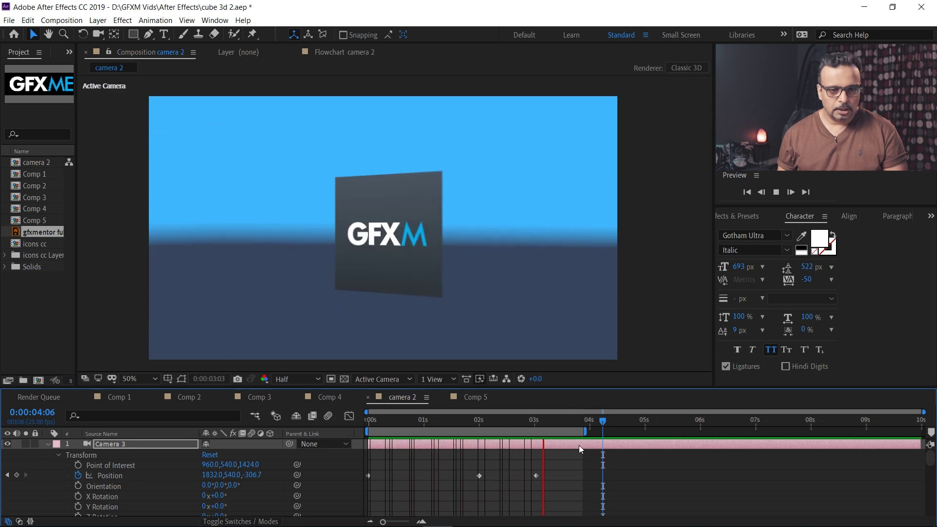
{"action": "left_click_drag", "start_coordinate": [535, 423], "coordinate": [558, 438]}
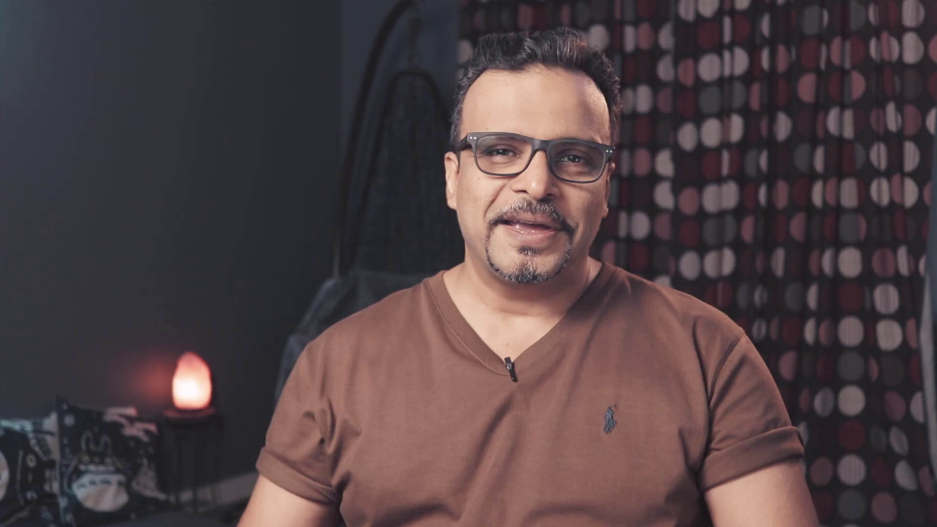